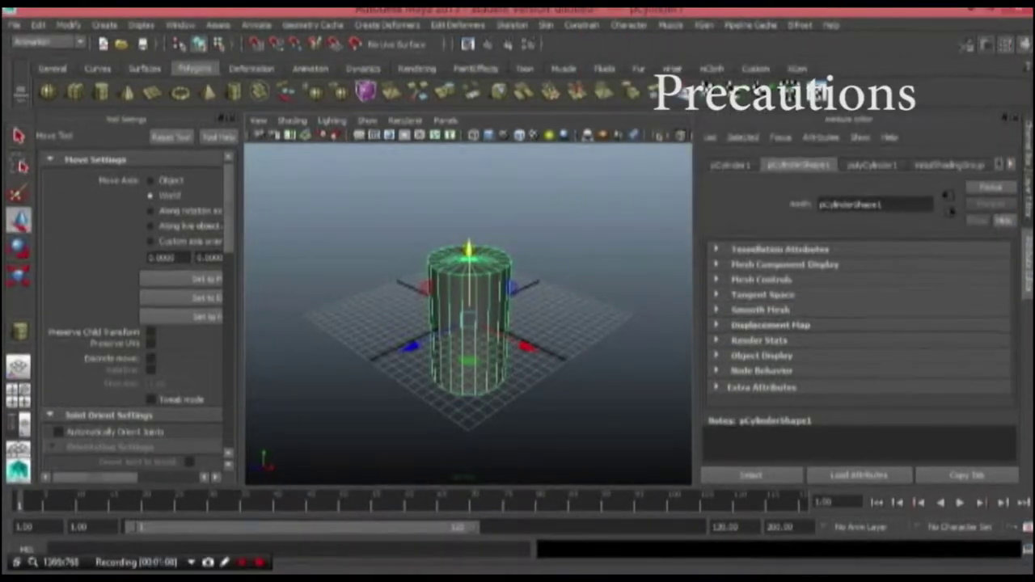
# Apply a Bend deformer to the cylinder and adjust its low and high bounds and its curvature.
pyautogui.click(310, 69)
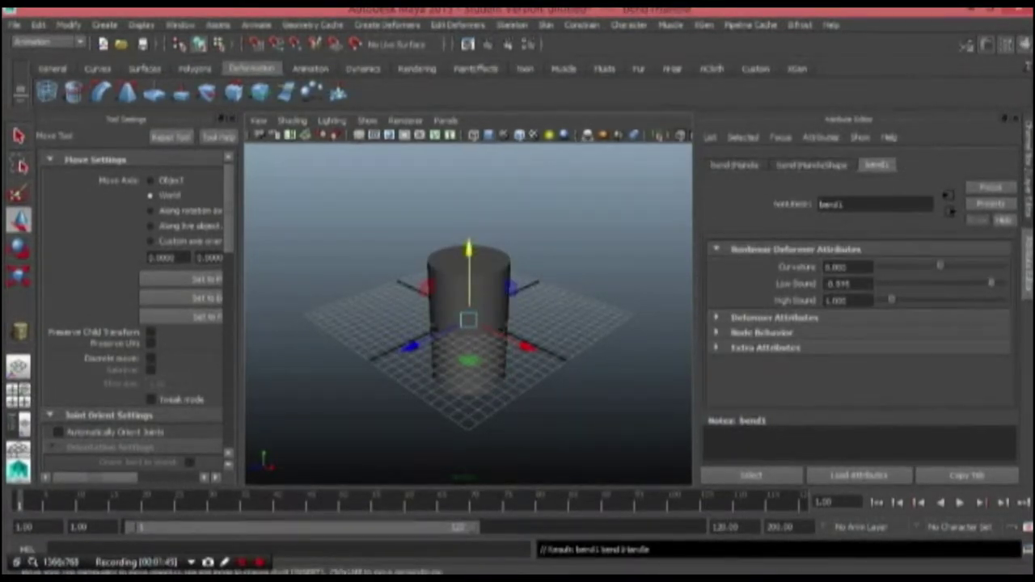
pyautogui.moveTo(982, 283); pyautogui.dragTo(966, 283)
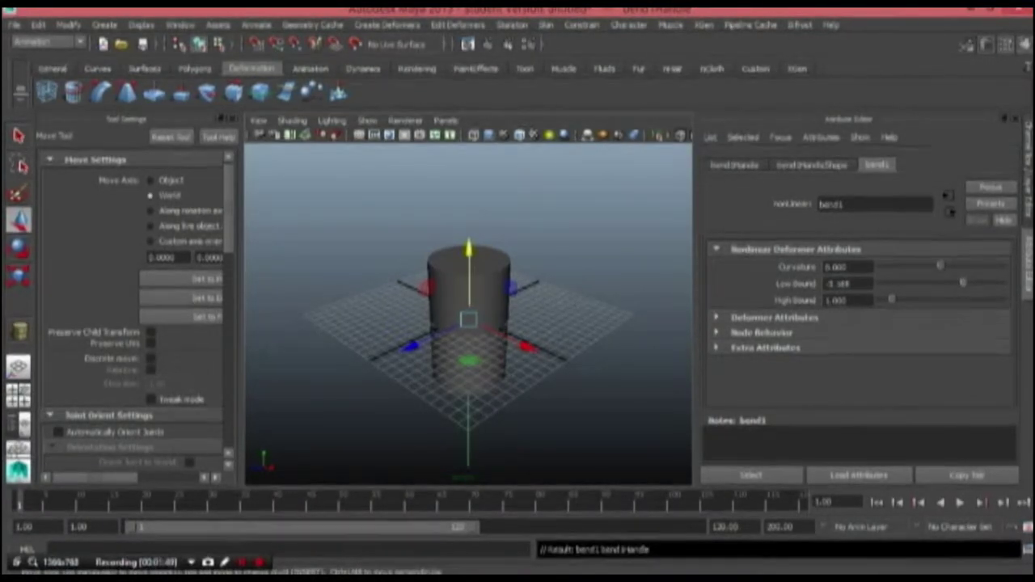
pyautogui.moveTo(962, 283); pyautogui.dragTo(965, 283)
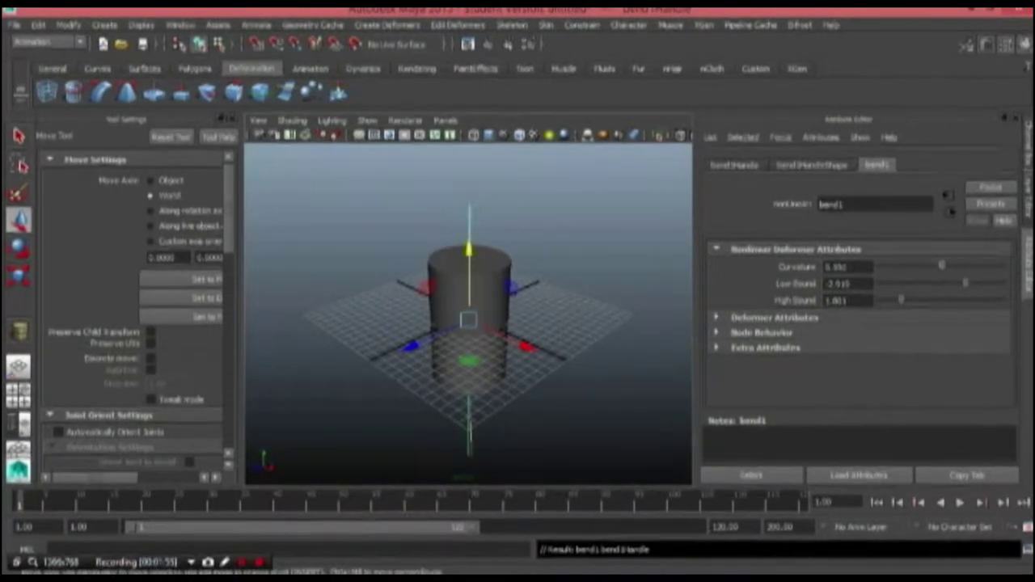
pyautogui.moveTo(942, 265)
pyautogui.mouseDown()
pyautogui.moveTo(954, 265)
pyautogui.moveTo(927, 265)
pyautogui.moveTo(936, 265)
pyautogui.mouseUp()
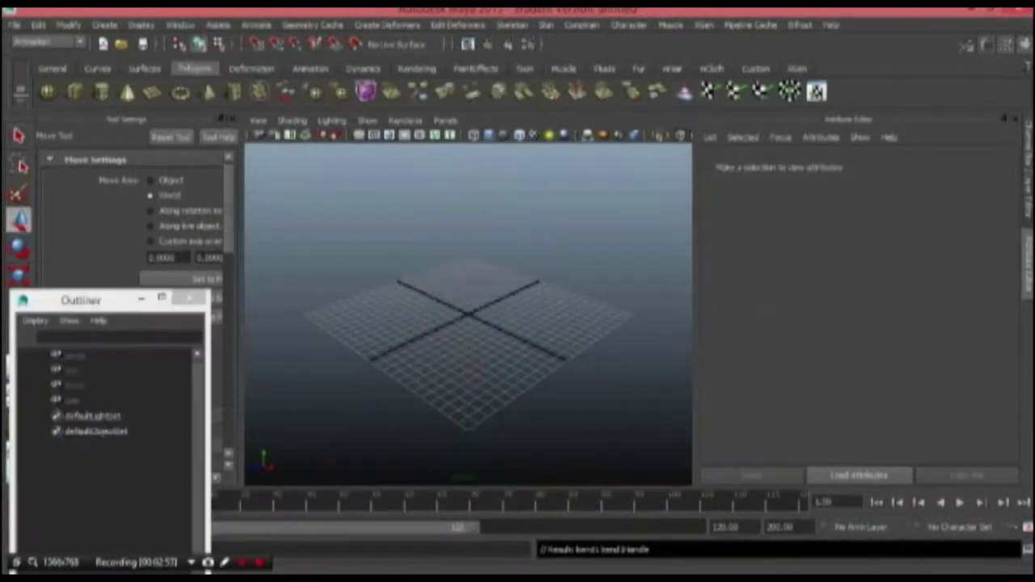
# Create a polygon cylinder about 4.7 in radius and 13.9 high at the grid center, with 50 height subdivisions.
pyautogui.click(101, 92)
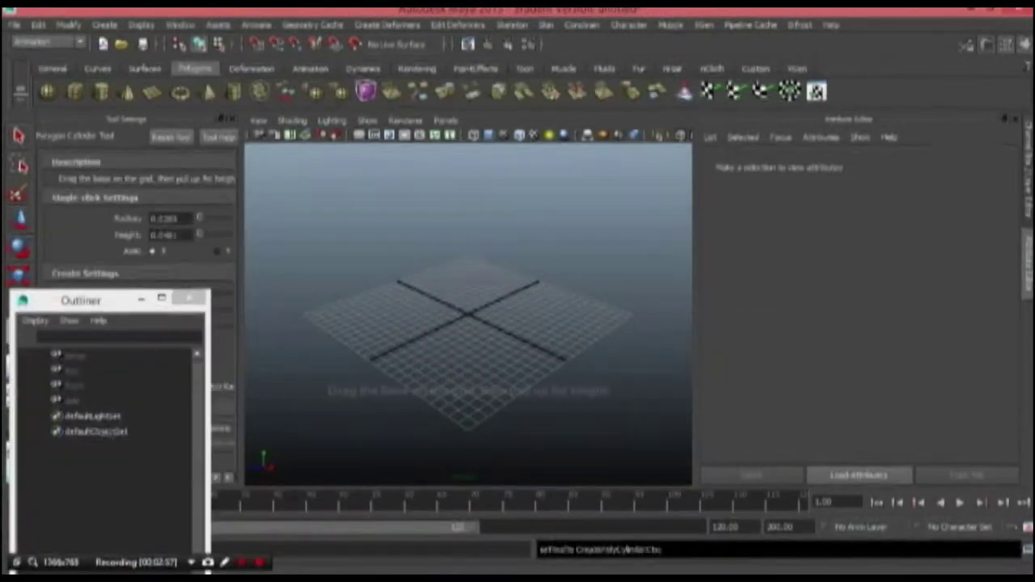
pyautogui.moveTo(466, 320); pyautogui.dragTo(466, 245)
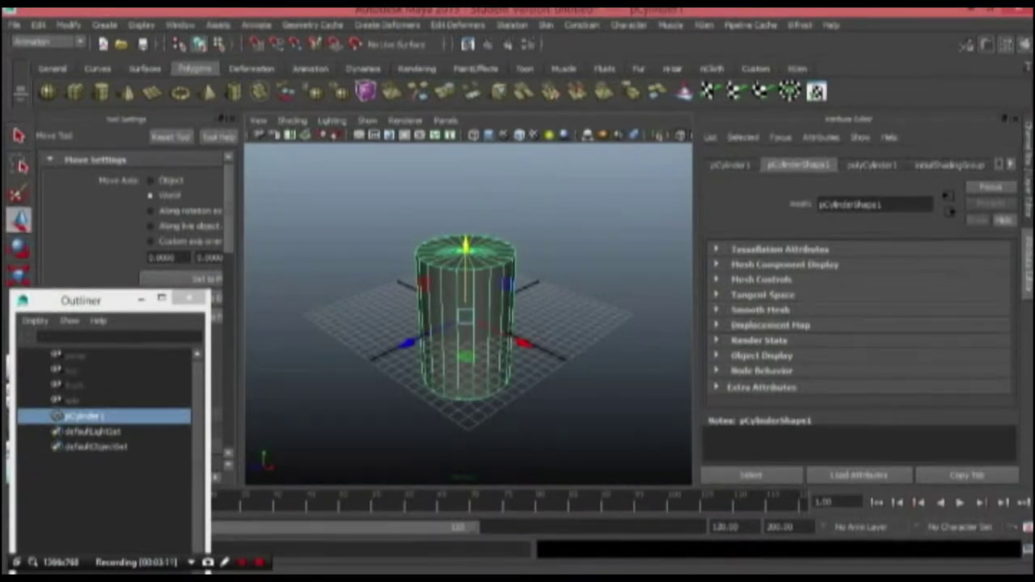
pyautogui.click(871, 165)
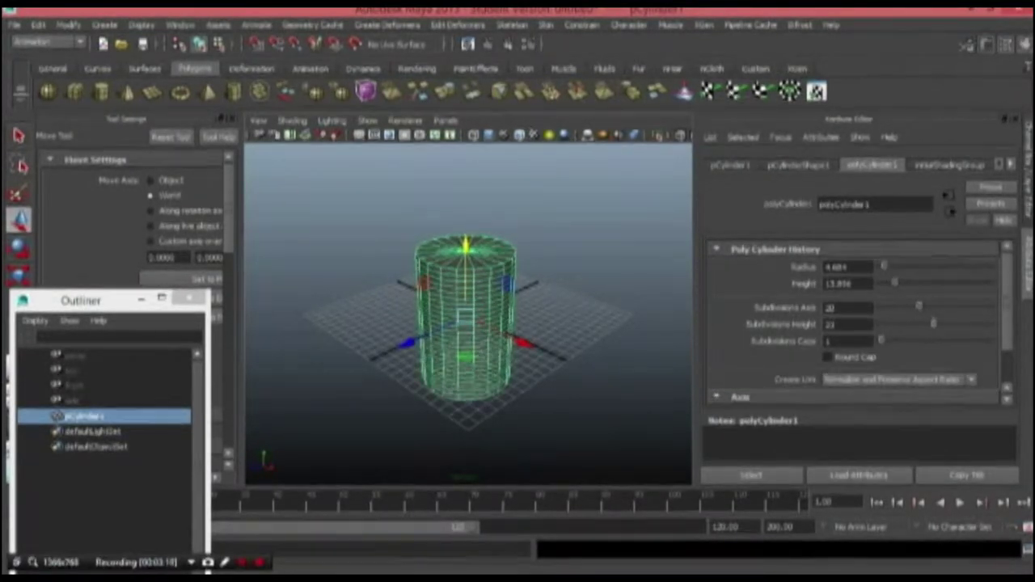
pyautogui.moveTo(985, 323); pyautogui.dragTo(991, 324)
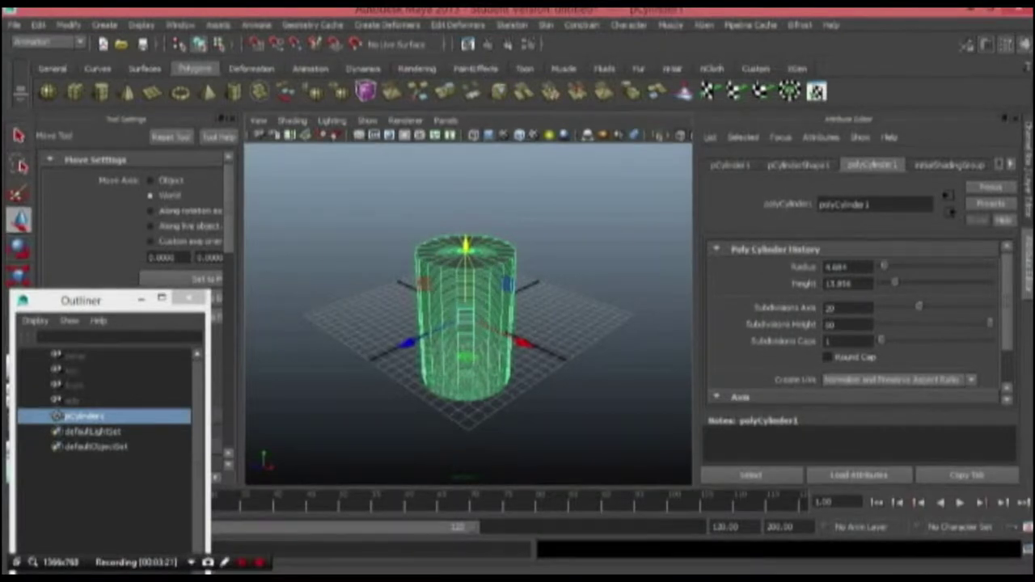
# Apply a Bend deformer to the cylinder and extend its low and high bounds beyond both ends.
pyautogui.click(251, 69)
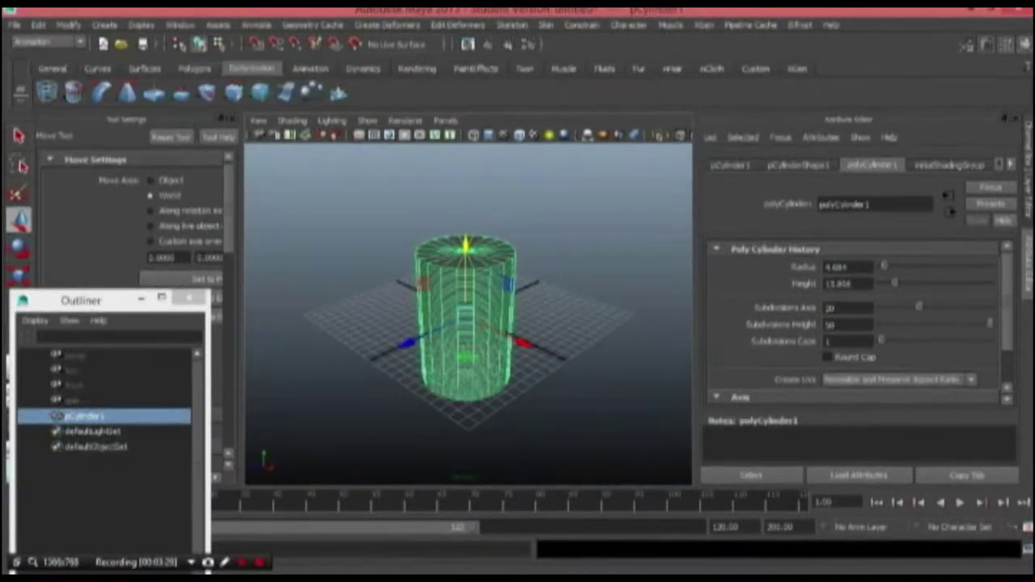
pyautogui.click(100, 92)
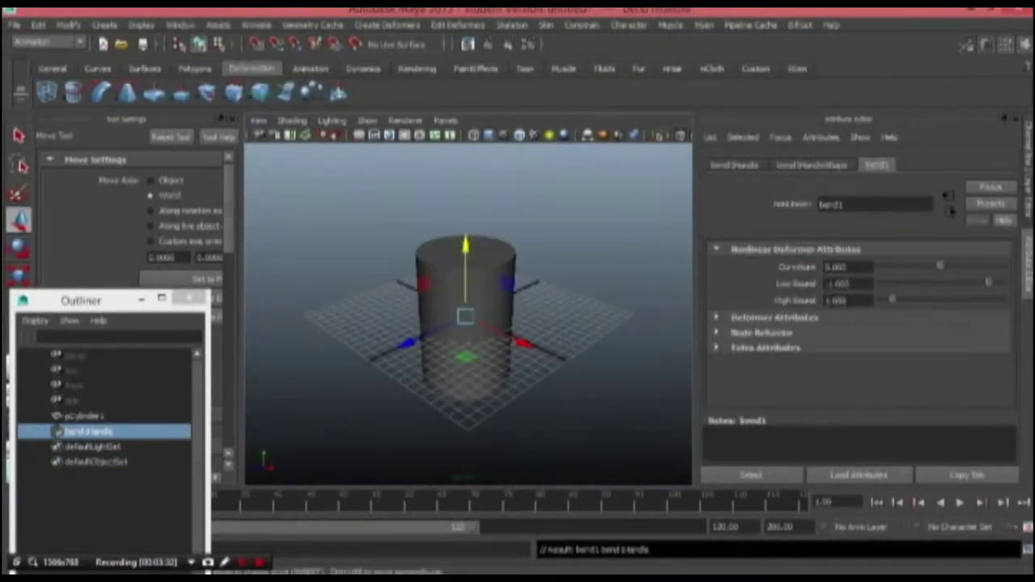
pyautogui.moveTo(898, 300); pyautogui.dragTo(903, 300)
pyautogui.moveTo(985, 283); pyautogui.dragTo(972, 283)
pyautogui.moveTo(939, 266)
pyautogui.mouseDown()
pyautogui.moveTo(950, 266)
pyautogui.moveTo(915, 266)
pyautogui.moveTo(951, 266)
pyautogui.moveTo(940, 266)
pyautogui.mouseUp()
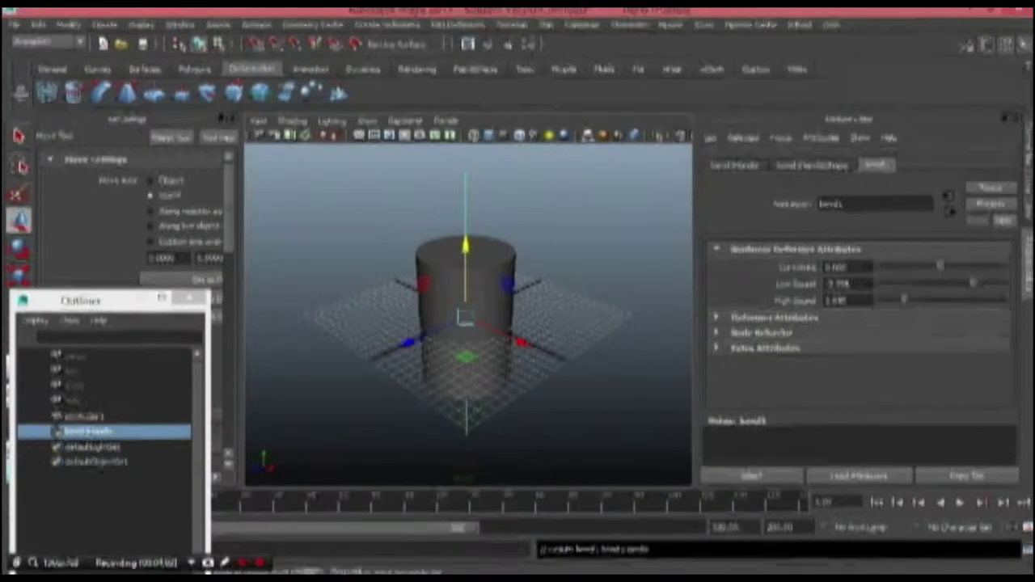
# Raise the bend handle and set its curvature to about 70, low bound to 0 and high bound to about 3.
pyautogui.moveTo(465, 245); pyautogui.dragTo(464, 212)
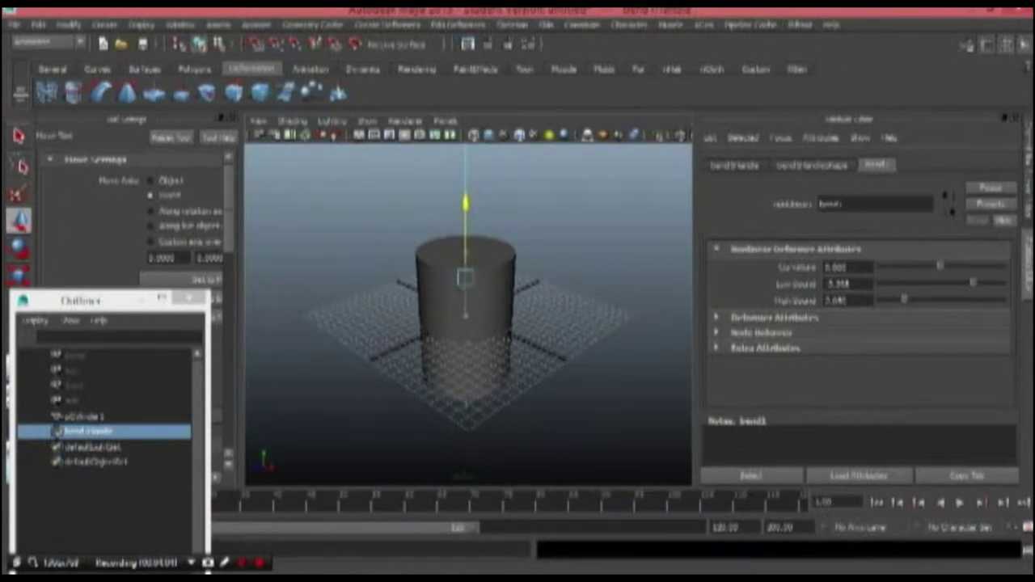
pyautogui.moveTo(940, 266); pyautogui.dragTo(959, 266)
pyautogui.moveTo(903, 300); pyautogui.dragTo(915, 300)
pyautogui.moveTo(972, 283); pyautogui.dragTo(1001, 283)
pyautogui.moveTo(959, 266)
pyautogui.mouseDown()
pyautogui.moveTo(980, 266)
pyautogui.moveTo(964, 266)
pyautogui.mouseUp()
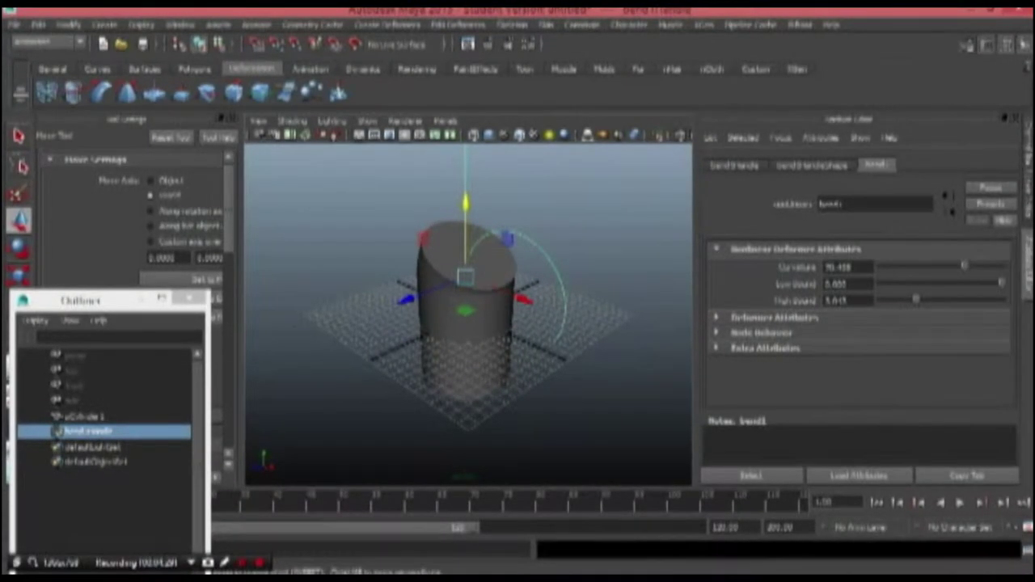
# Lower the bend handle to the base of the cylinder so the bend starts there.
pyautogui.moveTo(465, 202); pyautogui.dragTo(465, 232)
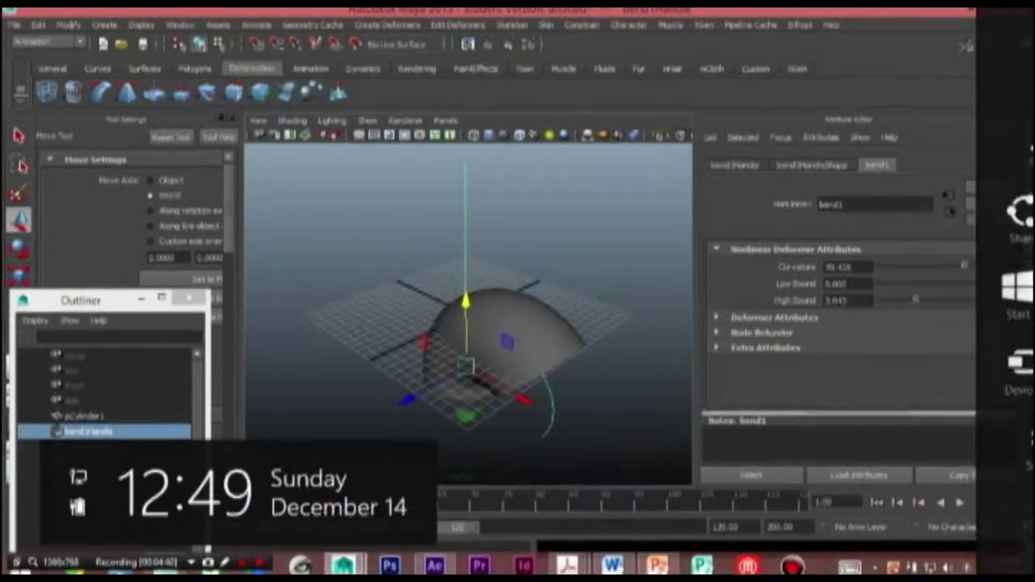
pyautogui.keyDown('alt'); pyautogui.moveTo(485, 340); pyautogui.dragTo(614, 349); pyautogui.keyUp('alt')
pyautogui.keyDown('alt'); pyautogui.moveTo(566, 372); pyautogui.dragTo(534, 356); pyautogui.keyUp('alt')
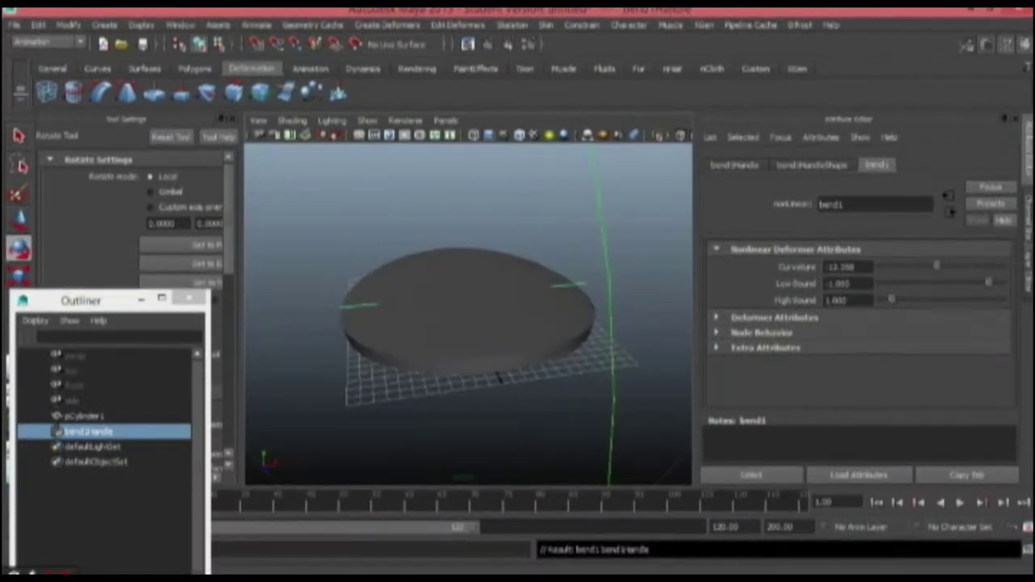
# Bend the flat disc with its low bound near the minimum, high bound 10 and curvature about -61.
pyautogui.moveTo(952, 283); pyautogui.dragTo(1001, 300)
pyautogui.moveTo(936, 266); pyautogui.dragTo(920, 266)
pyautogui.keyDown('alt'); pyautogui.moveTo(477, 323); pyautogui.dragTo(437, 263); pyautogui.keyUp('alt')
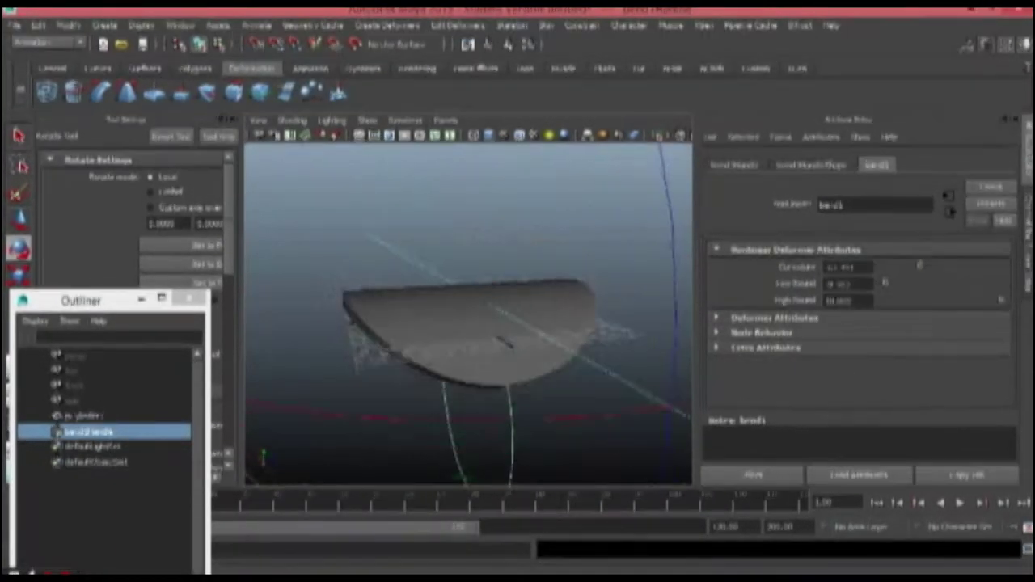
# Apply a second Bend deformer to the disc and rotate its handle 90 degrees in X and Z.
pyautogui.press('q')
pyautogui.click(469, 331)
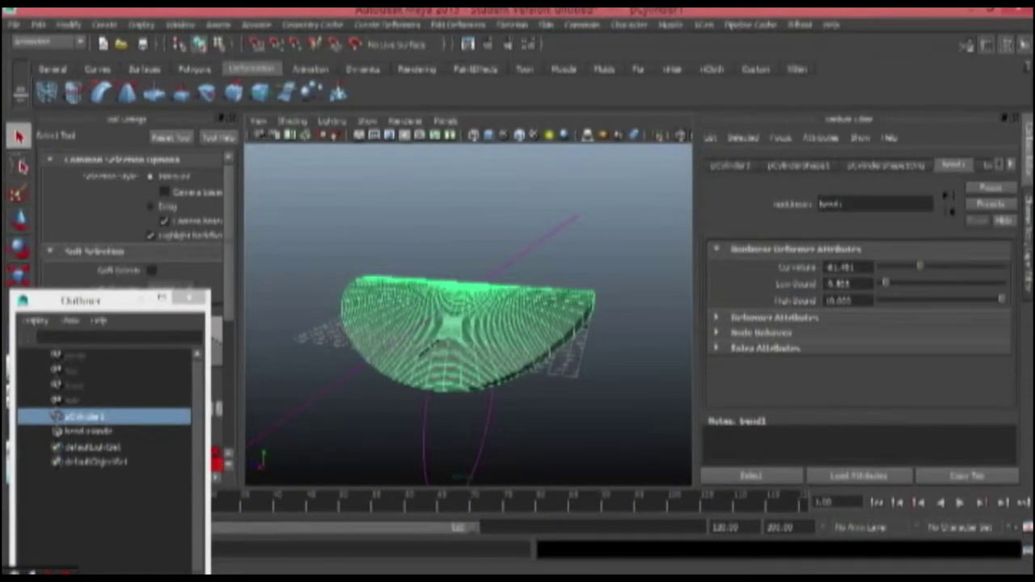
pyautogui.click(100, 92)
pyautogui.doubleClick(956, 266)
pyautogui.write('90')
pyautogui.doubleClick(893, 267)
pyautogui.write('90')
pyautogui.press('Return')
pyautogui.write('90')
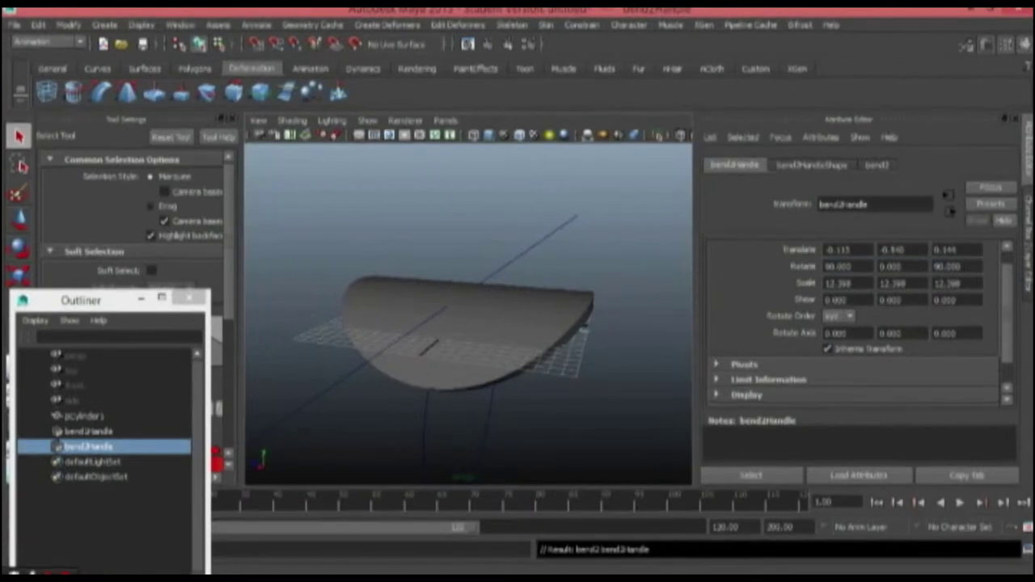
pyautogui.press('Return')
# Move the second bend handle to the disc's edge, at about 2.2 in Y and -9.7 in Z.
pyautogui.press('w')
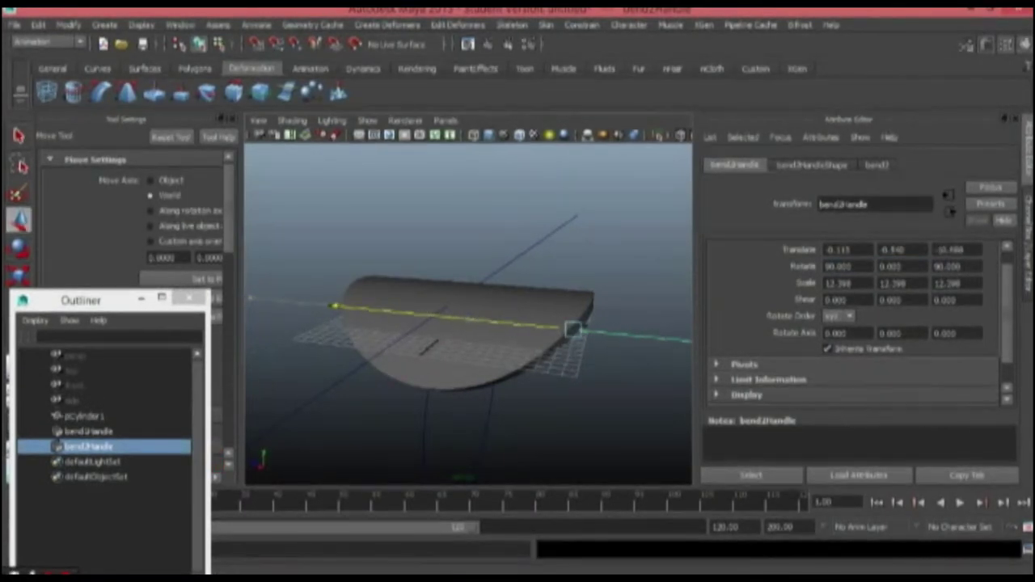
pyautogui.moveTo(337, 307); pyautogui.dragTo(311, 305)
pyautogui.keyDown('alt'); pyautogui.moveTo(453, 315); pyautogui.dragTo(356, 348); pyautogui.keyUp('alt')
pyautogui.keyDown('alt'); pyautogui.moveTo(437, 312); pyautogui.dragTo(477, 323); pyautogui.keyUp('alt')
pyautogui.moveTo(463, 287); pyautogui.dragTo(463, 276)
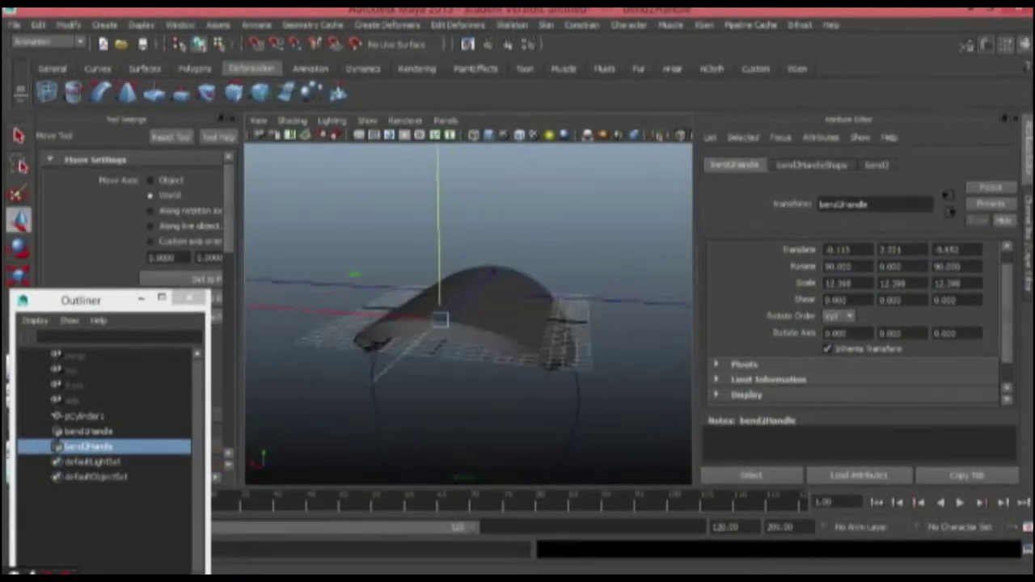
pyautogui.keyDown('alt'); pyautogui.moveTo(501, 316); pyautogui.dragTo(405, 380); pyautogui.keyUp('alt')
# Increase the second bend's curvature to curl the disc in the other direction.
pyautogui.click(876, 164)
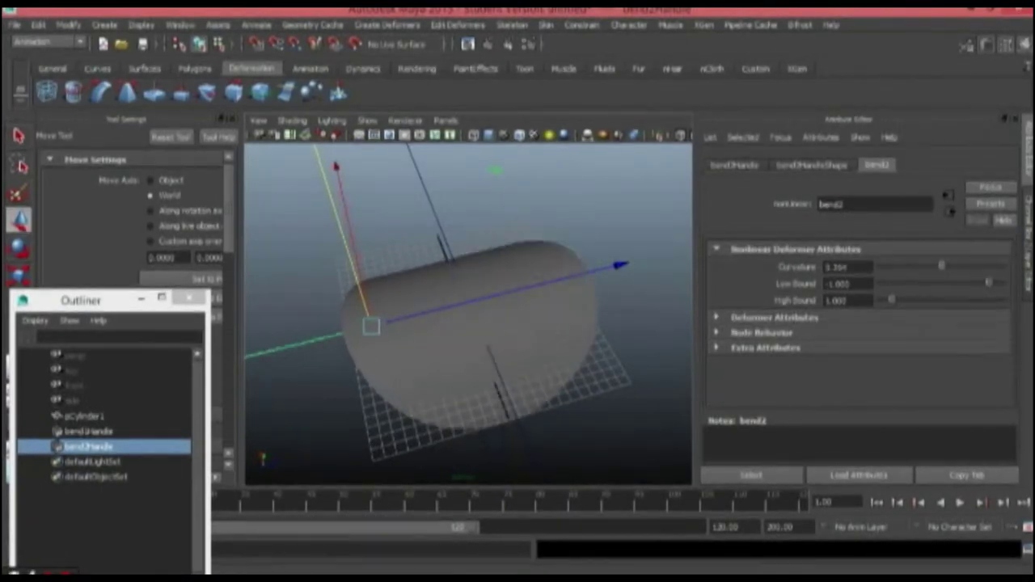
pyautogui.moveTo(947, 266); pyautogui.dragTo(980, 266)
pyautogui.keyDown('alt'); pyautogui.moveTo(517, 315); pyautogui.dragTo(485, 283); pyautogui.keyUp('alt')
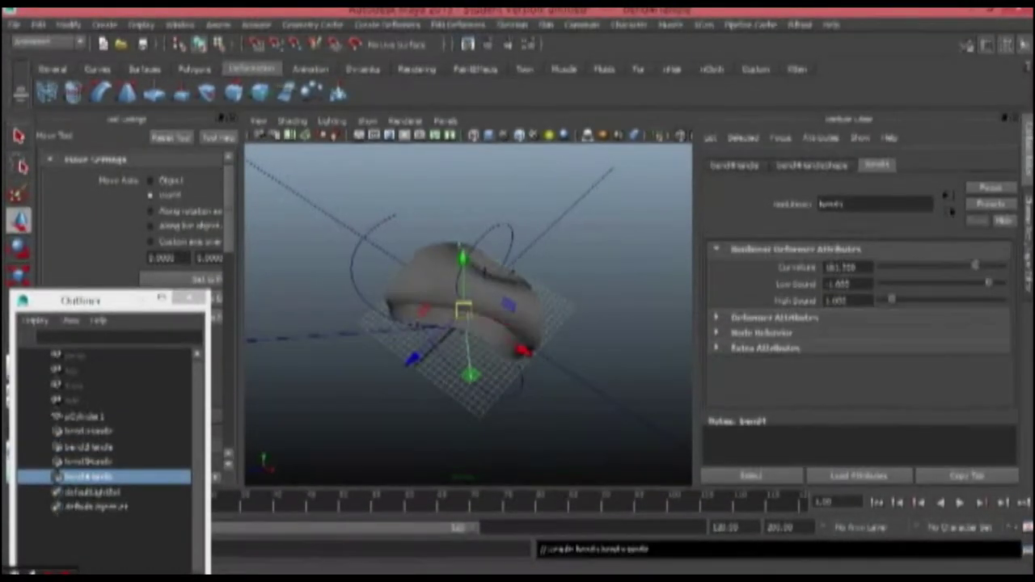
# Extend the fourth bend's low bound, set its high bound to 0 and its curvature to about 45.
pyautogui.keyDown('alt'); pyautogui.moveTo(486, 323); pyautogui.dragTo(517, 242); pyautogui.keyUp('alt')
pyautogui.moveTo(988, 283); pyautogui.dragTo(960, 283)
pyautogui.moveTo(891, 300); pyautogui.dragTo(880, 300)
pyautogui.keyDown('alt'); pyautogui.moveTo(420, 283); pyautogui.dragTo(550, 299); pyautogui.keyUp('alt')
pyautogui.moveTo(953, 266); pyautogui.dragTo(954, 266)
pyautogui.keyDown('alt'); pyautogui.moveTo(452, 267); pyautogui.dragTo(517, 364); pyautogui.keyUp('alt')
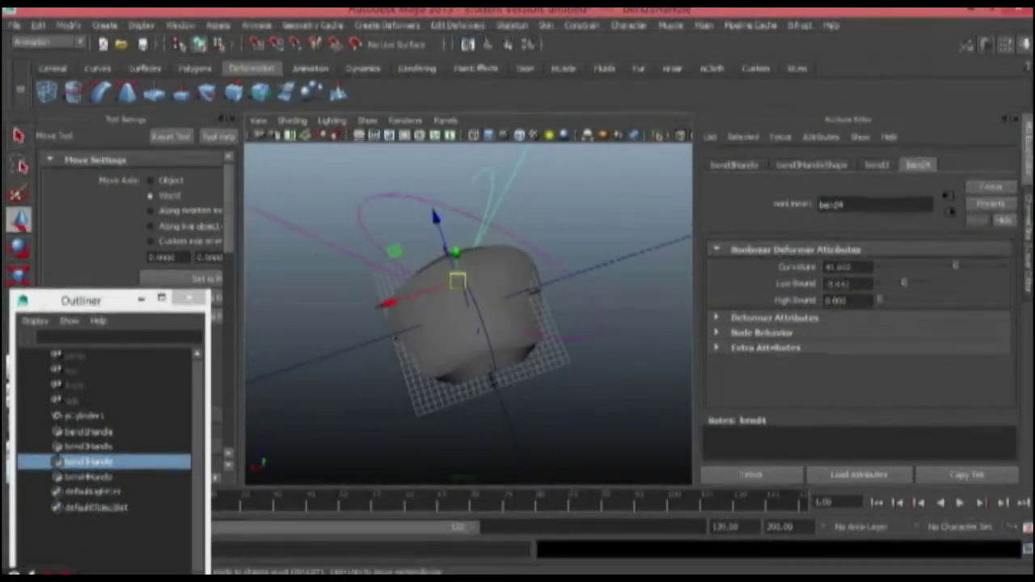
# Reduce the fourth bend's curvature and show the third bend's attributes.
pyautogui.keyDown('alt'); pyautogui.moveTo(452, 274); pyautogui.dragTo(461, 324); pyautogui.keyUp('alt')
pyautogui.click(918, 165)
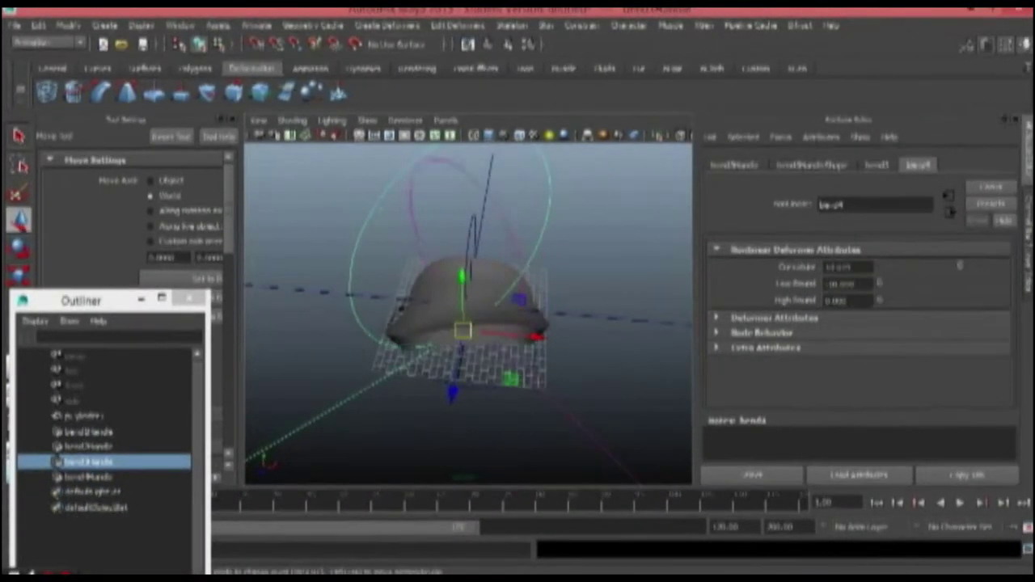
pyautogui.moveTo(961, 266); pyautogui.dragTo(949, 266)
pyautogui.click(877, 165)
pyautogui.keyDown('alt'); pyautogui.moveTo(404, 299); pyautogui.dragTo(566, 348); pyautogui.keyUp('alt')
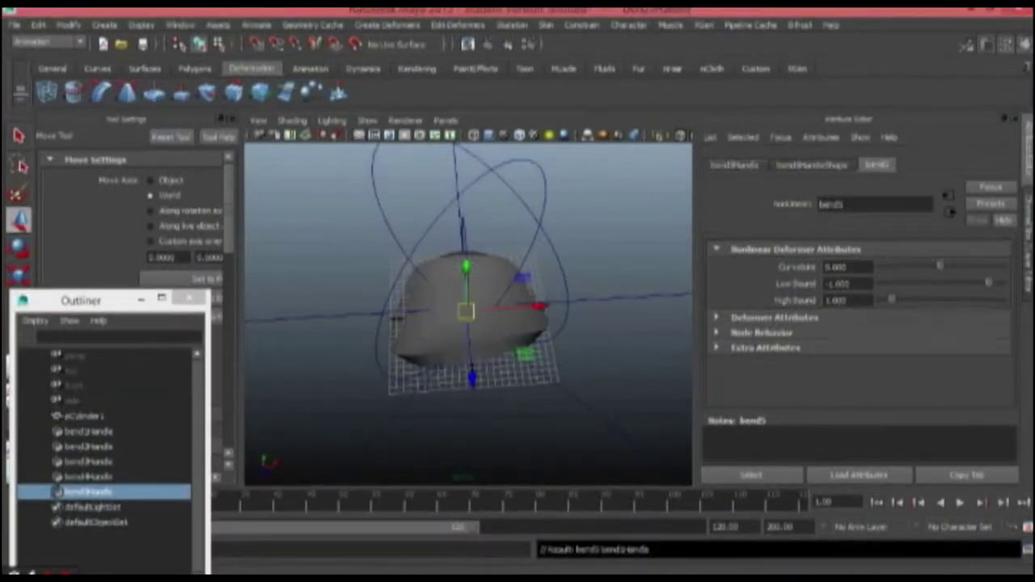
# Set the fifth bend's curvature to -200.
pyautogui.moveTo(934, 266); pyautogui.dragTo(880, 266)
pyautogui.keyDown('alt'); pyautogui.moveTo(452, 307); pyautogui.dragTo(517, 299); pyautogui.keyUp('alt')
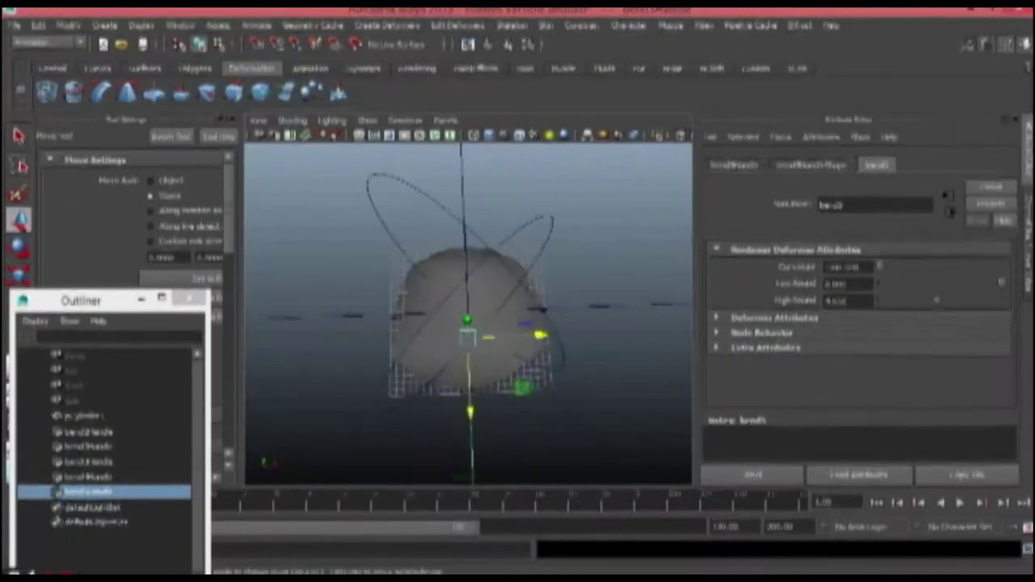
# Duplicate the bent cylinder mesh and move the copy clear of the original.
pyautogui.click(81, 416)
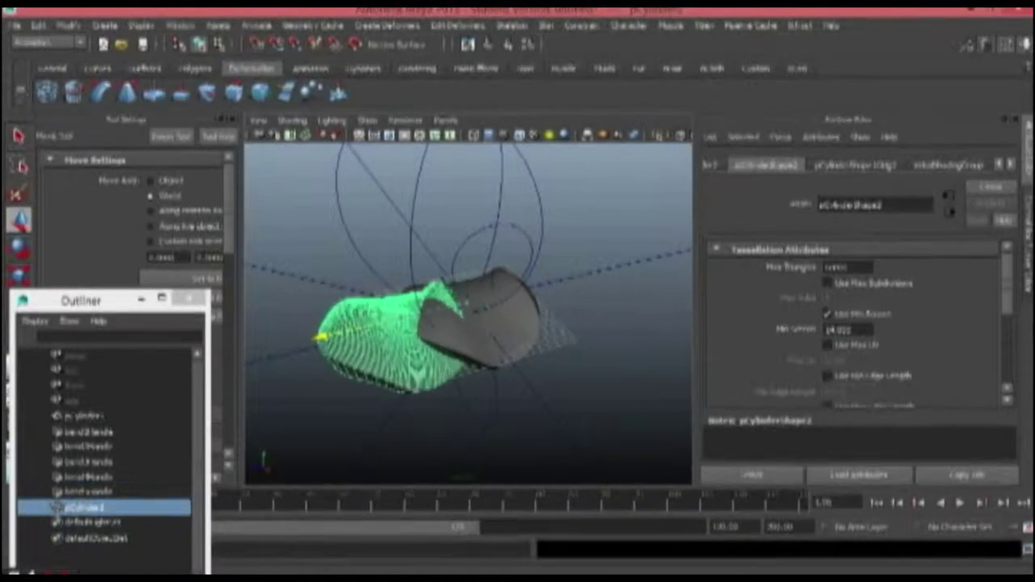
pyautogui.moveTo(321, 335); pyautogui.dragTo(227, 358)
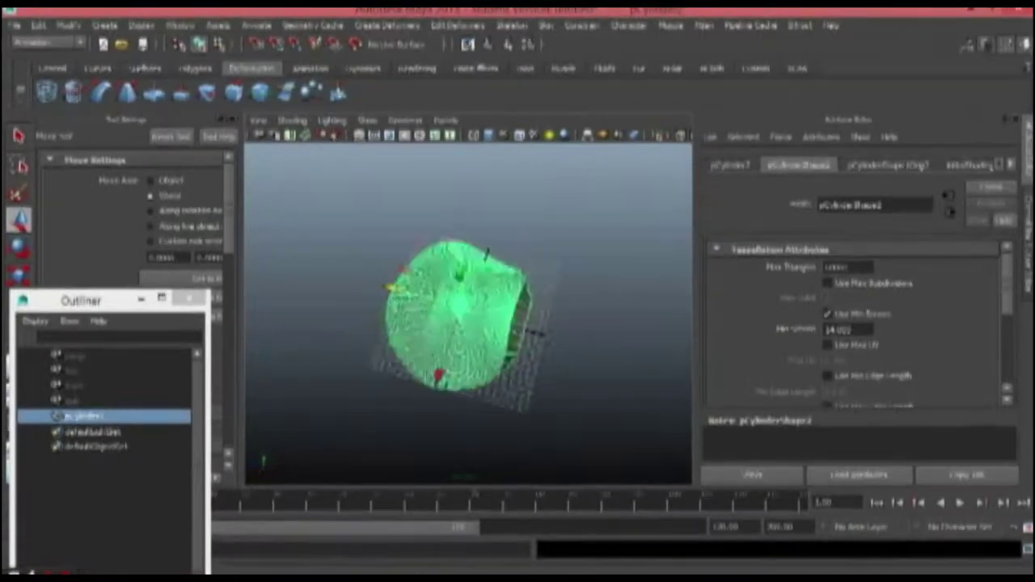
pyautogui.keyDown('alt'); pyautogui.moveTo(501, 380); pyautogui.dragTo(372, 388); pyautogui.keyUp('alt')
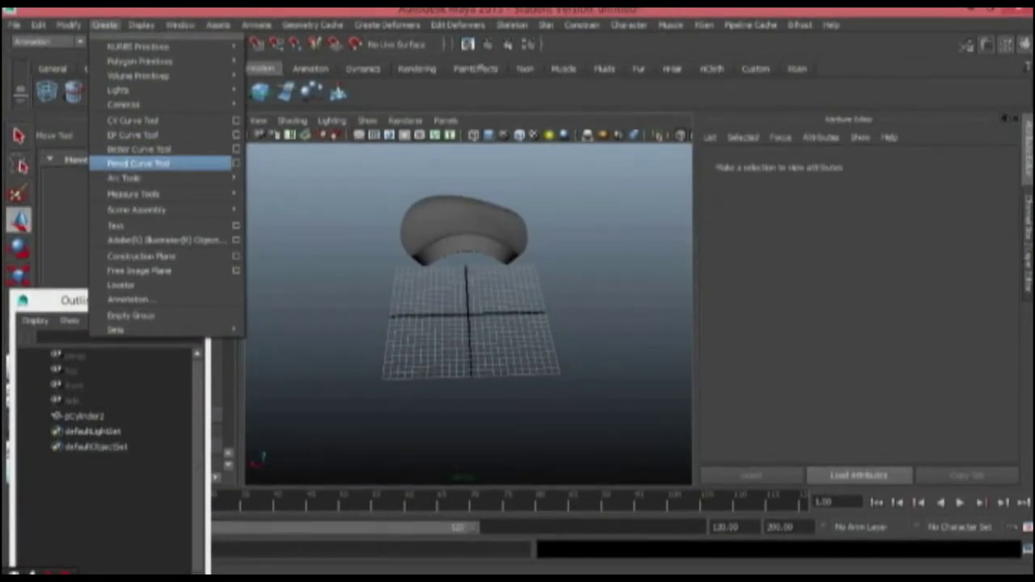
# Choose a font and size in the text options and create polygon text of the person's full name.
pyautogui.moveTo(138, 209)
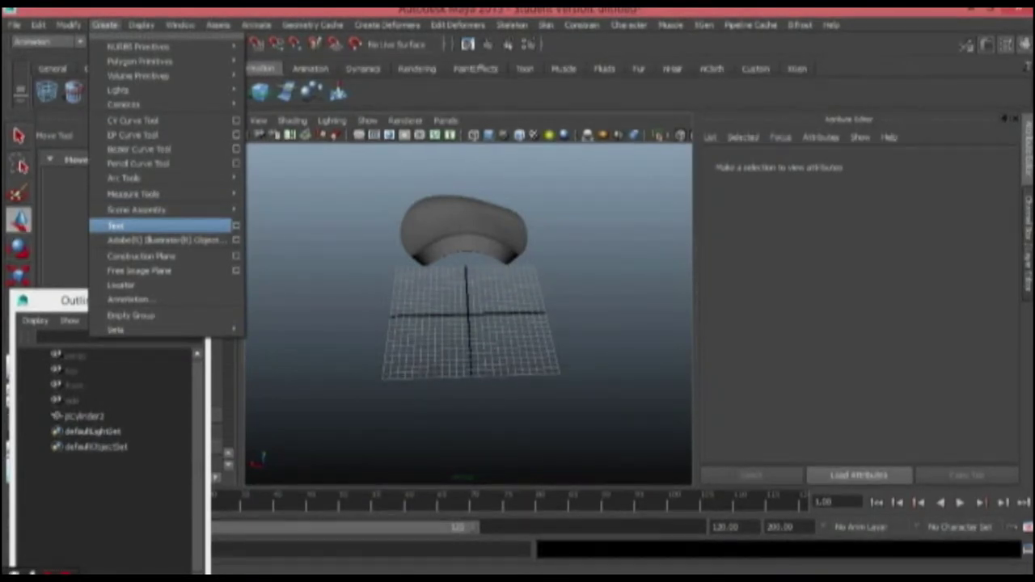
pyautogui.click(235, 226)
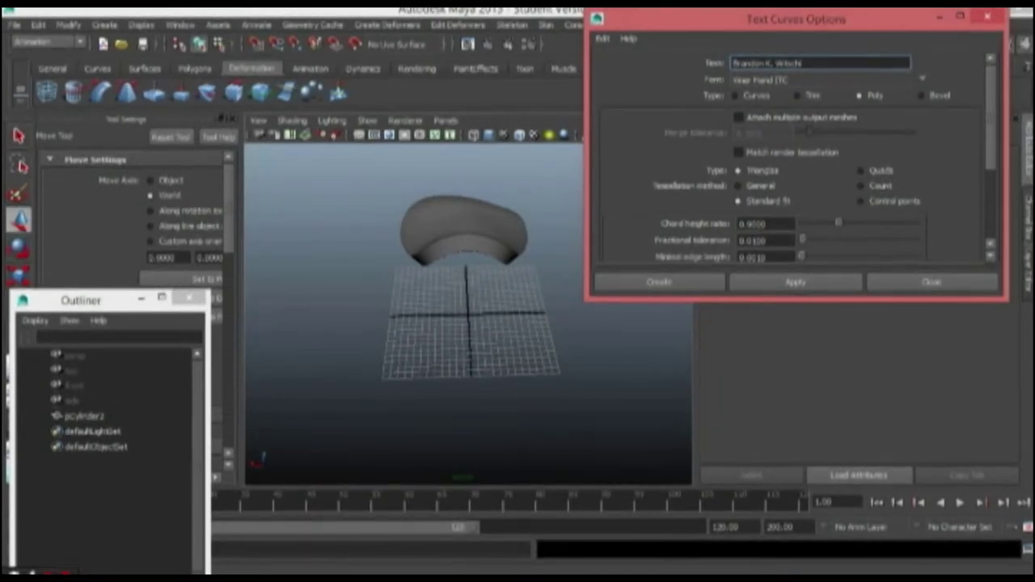
pyautogui.click(922, 78)
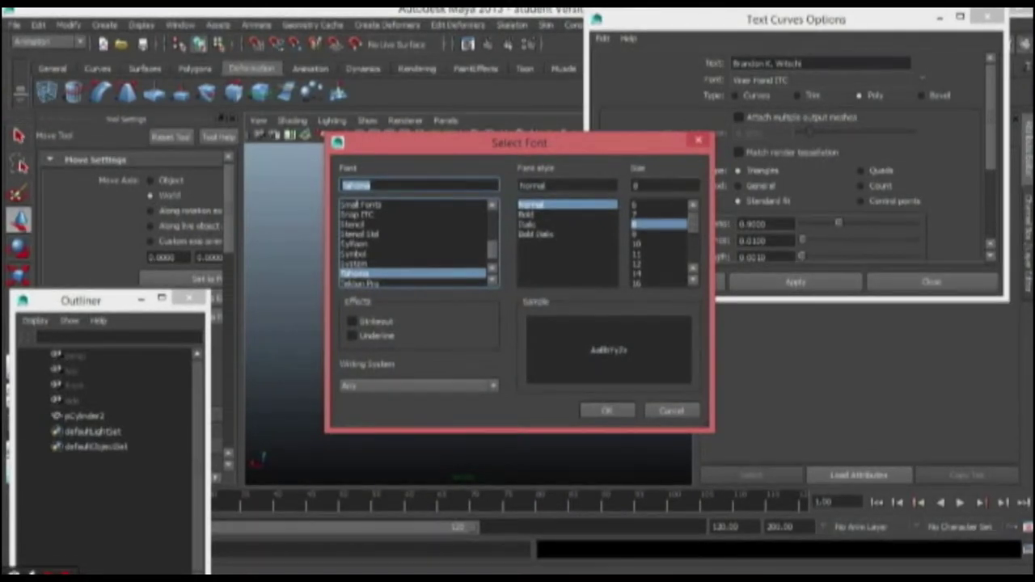
pyautogui.scroll(-4, 659, 243)
pyautogui.click(659, 263)
pyautogui.click(659, 224)
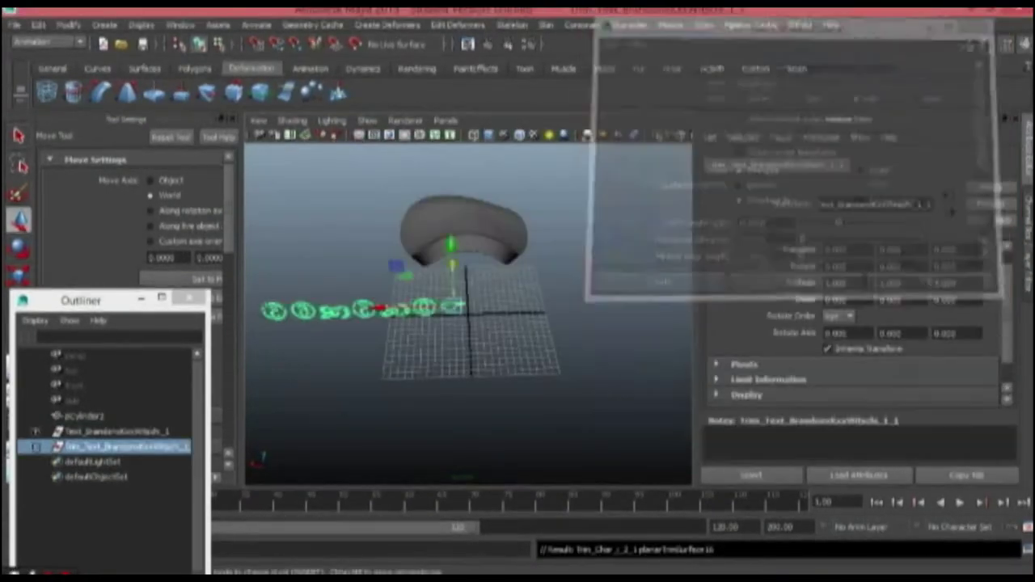
# Move the created text surfaces along the text's length, away from their source curves.
pyautogui.keyDown('alt'); pyautogui.moveTo(405, 323); pyautogui.dragTo(550, 323); pyautogui.keyUp('alt')
pyautogui.keyDown('alt'); pyautogui.moveTo(550, 323); pyautogui.dragTo(619, 367, button='middle'); pyautogui.keyUp('alt')
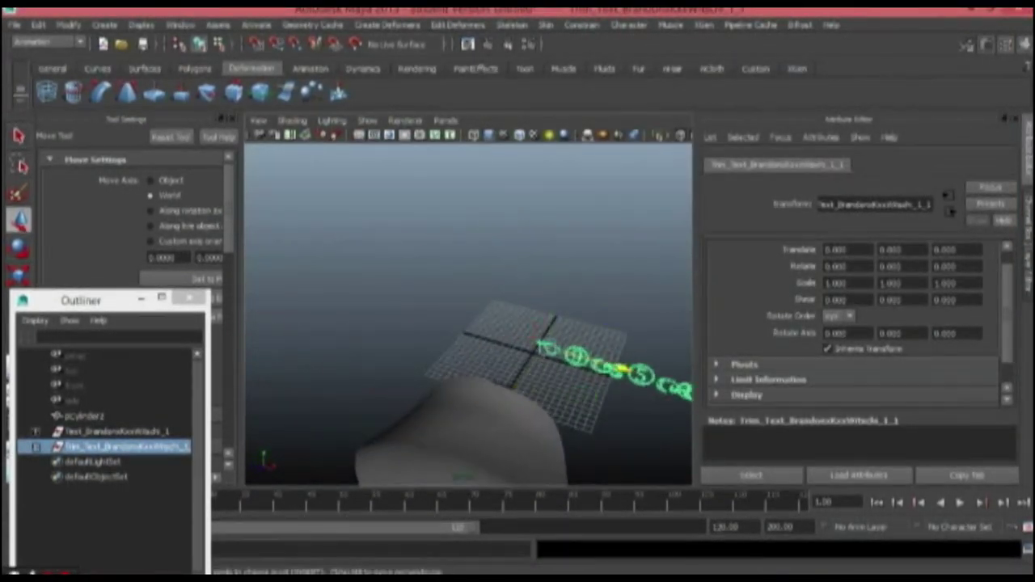
pyautogui.moveTo(463, 323); pyautogui.dragTo(324, 283)
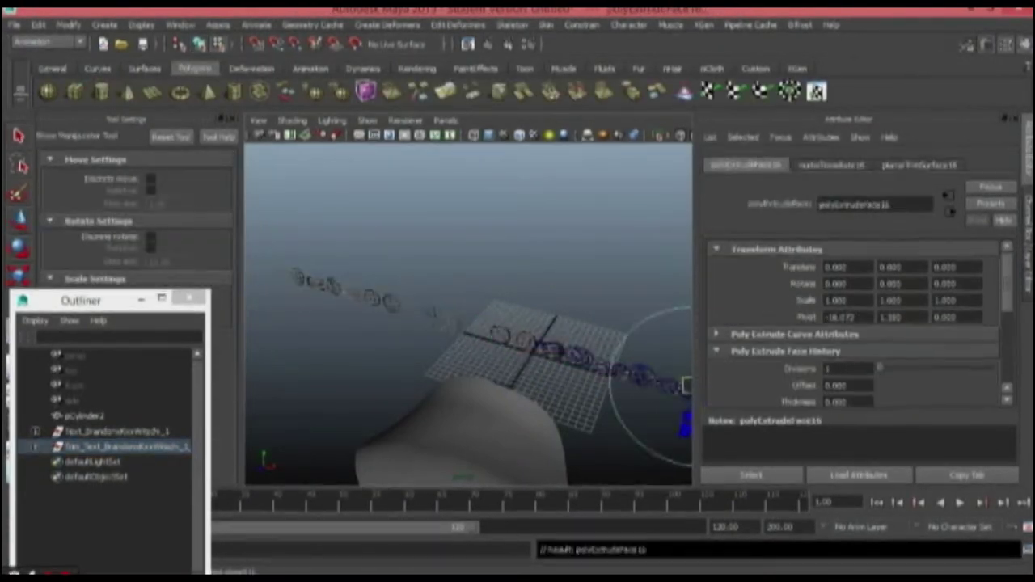
# Extrude the faces of the name text to give all its letters thickness.
pyautogui.keyDown('alt'); pyautogui.moveTo(689, 384); pyautogui.dragTo(555, 364); pyautogui.keyUp('alt')
pyautogui.moveTo(558, 429); pyautogui.dragTo(536, 442)
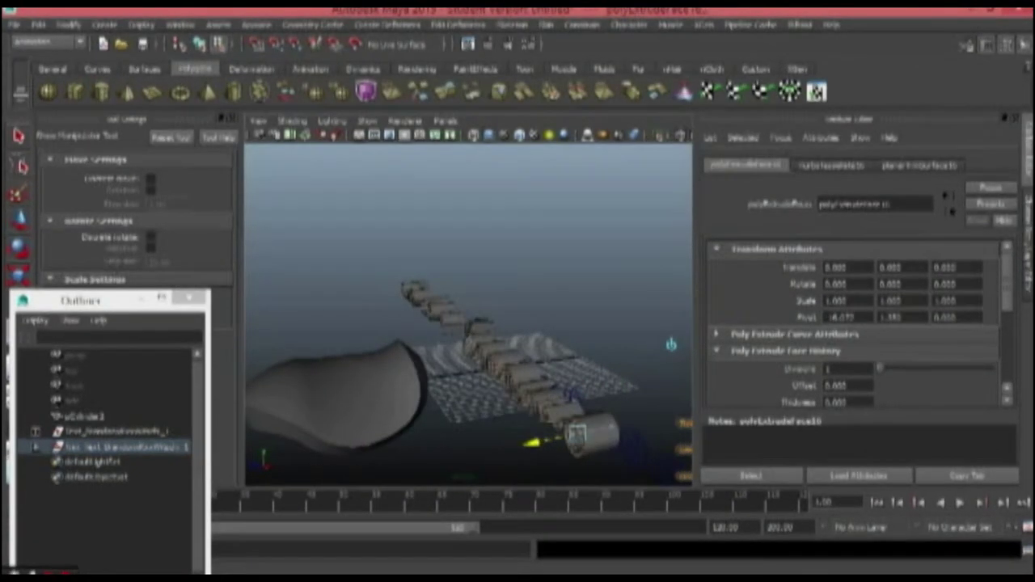
pyautogui.keyDown('alt'); pyautogui.moveTo(671, 344); pyautogui.dragTo(534, 368); pyautogui.keyUp('alt')
# Return to object selection, select the letter standing out of line near the grid and center its pivot.
pyautogui.click(467, 346)
pyautogui.click(525, 279)
pyautogui.moveTo(487, 291); pyautogui.dragTo(531, 239, button='right')
pyautogui.click(493, 291)
pyautogui.press('w')
pyautogui.scroll(-5, 485, 299)
pyautogui.scroll(5, 485, 299)
pyautogui.click(68, 25)
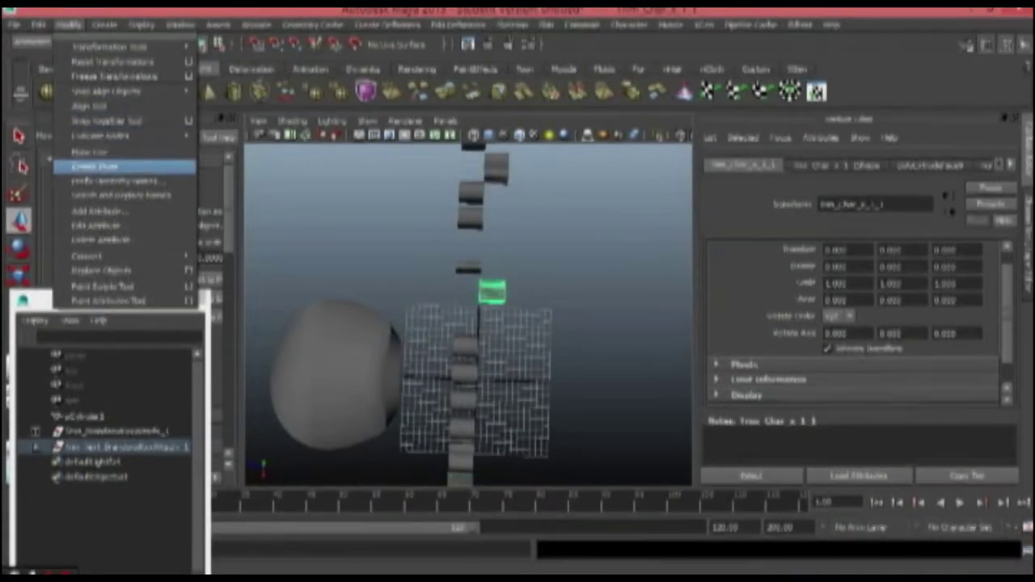
pyautogui.click(111, 165)
# Move the letters standing out of line sideways so they align with the rest of the text row.
pyautogui.moveTo(420, 289); pyautogui.dragTo(393, 288)
pyautogui.click(496, 169)
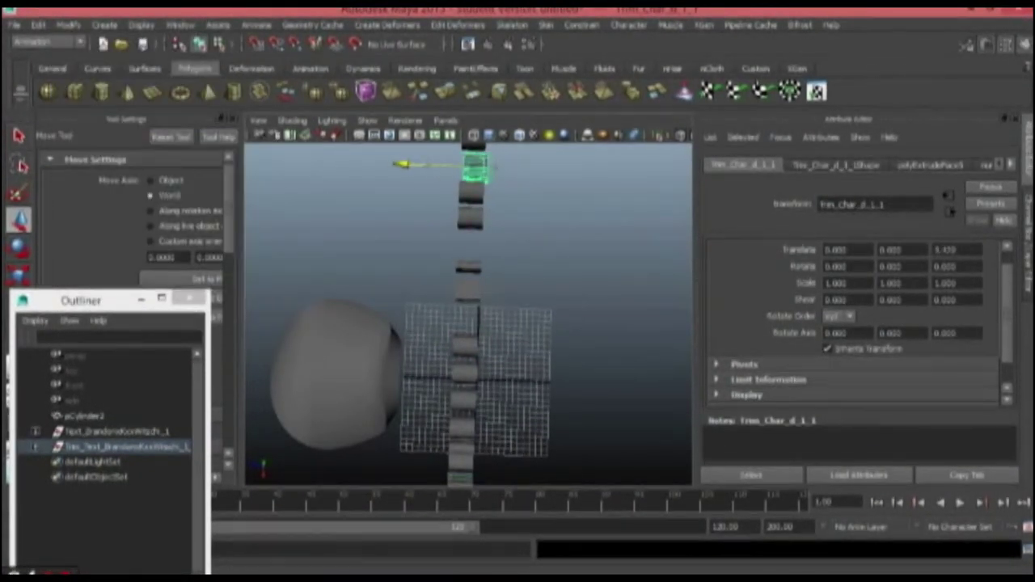
pyautogui.moveTo(401, 164); pyautogui.dragTo(397, 164)
pyautogui.keyDown('alt'); pyautogui.moveTo(397, 164); pyautogui.dragTo(370, 333, button='middle'); pyautogui.keyUp('alt')
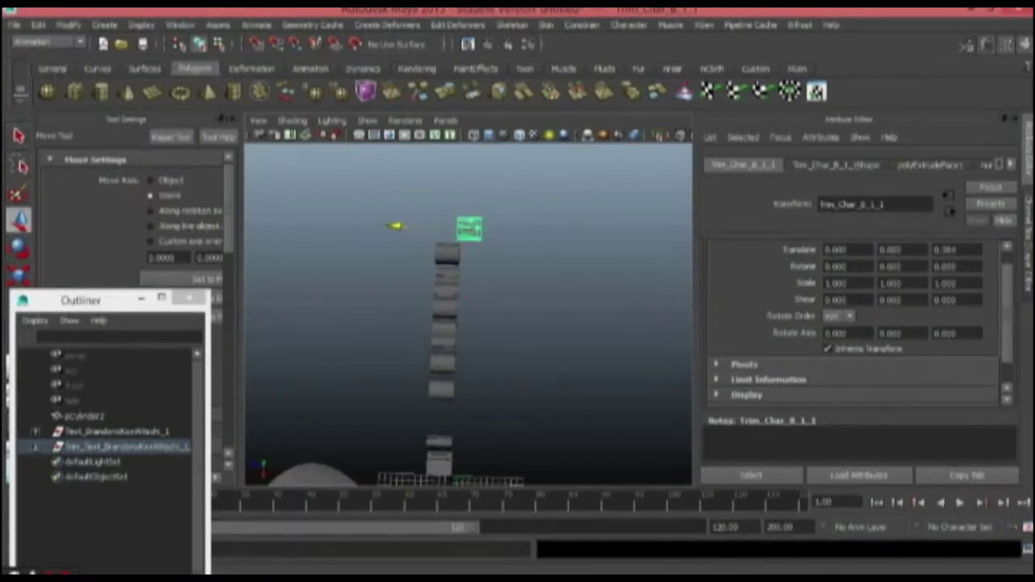
pyautogui.moveTo(394, 226); pyautogui.dragTo(373, 226)
# Select all the extruded letters and combine them into one polygon mesh.
pyautogui.keyDown('alt'); pyautogui.moveTo(372, 226); pyautogui.dragTo(382, 96, button='middle'); pyautogui.keyUp('alt')
pyautogui.scroll(-6, 453, 307)
pyautogui.scroll(3, 453, 307)
pyautogui.keyDown('alt'); pyautogui.moveTo(404, 186); pyautogui.dragTo(445, 324, button='middle'); pyautogui.keyUp('alt')
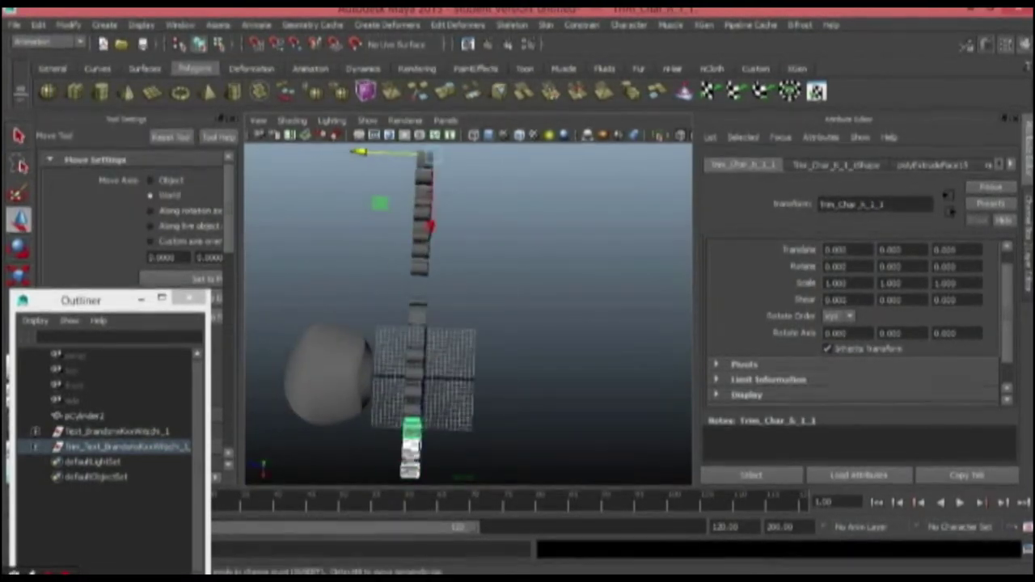
pyautogui.keyDown('shift'); pyautogui.moveTo(453, 147); pyautogui.dragTo(328, 212); pyautogui.keyUp('shift')
pyautogui.press('F3')
pyautogui.click(284, 25)
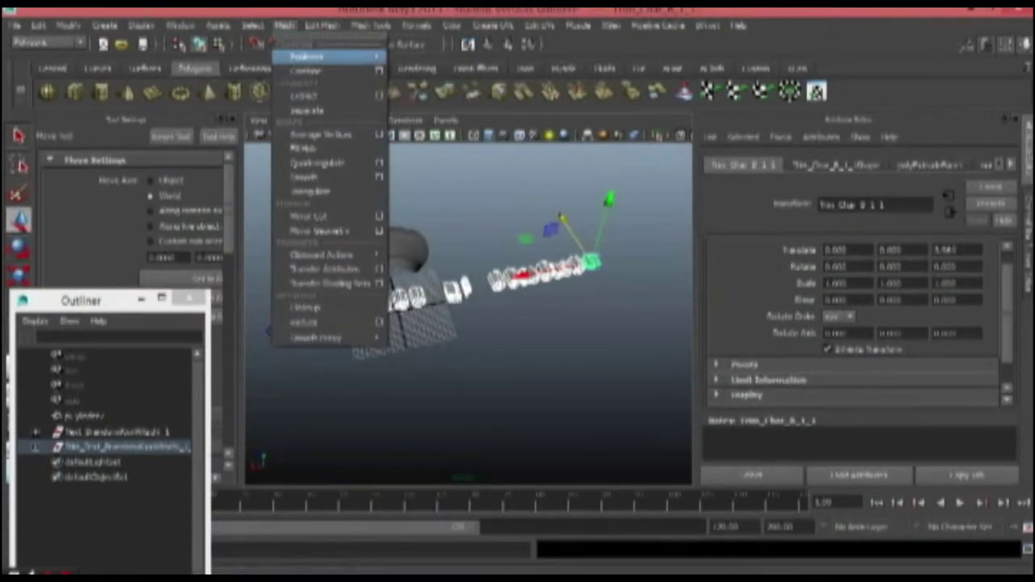
pyautogui.click(306, 71)
# Move the combined text about 24.9 units along Z and rotate it to -90 degrees about X.
pyautogui.keyDown('alt'); pyautogui.moveTo(485, 323); pyautogui.dragTo(547, 396); pyautogui.keyUp('alt')
pyautogui.moveTo(568, 482); pyautogui.dragTo(564, 457)
pyautogui.press('e')
pyautogui.moveTo(570, 440); pyautogui.dragTo(570, 368)
pyautogui.keyDown('alt'); pyautogui.moveTo(485, 323); pyautogui.dragTo(558, 356); pyautogui.keyUp('alt')
pyautogui.moveTo(857, 267); pyautogui.dragTo(826, 267)
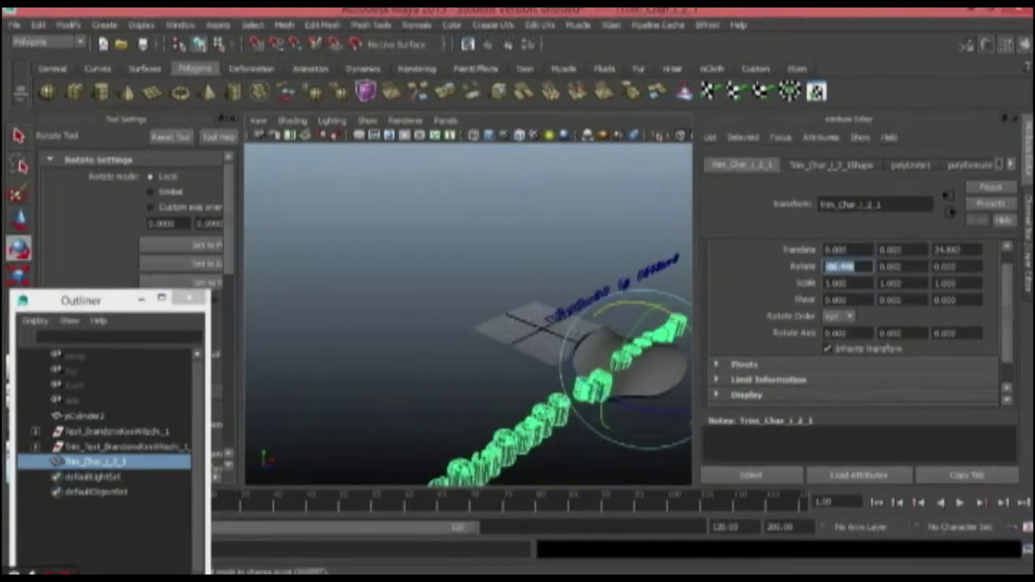
# Center the combined text's pivot and place the text above the bent cylinder, about 15 units along X.
pyautogui.keyDown('alt'); pyautogui.moveTo(549, 324); pyautogui.dragTo(452, 348); pyautogui.keyUp('alt')
pyautogui.scroll(-4, 468, 324)
pyautogui.click(68, 25)
pyautogui.click(97, 162)
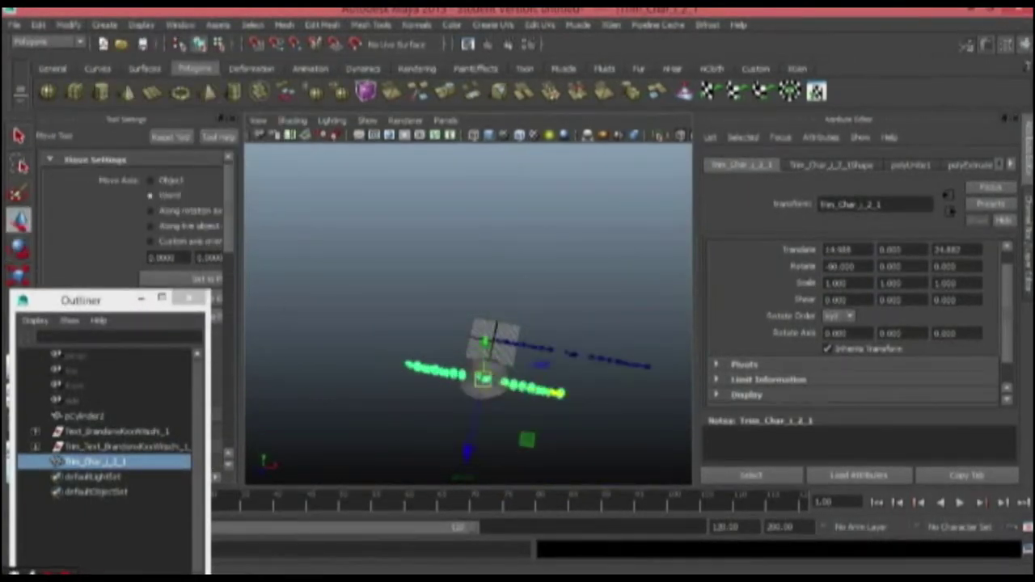
pyautogui.keyDown('alt'); pyautogui.moveTo(469, 307); pyautogui.dragTo(502, 380); pyautogui.keyUp('alt')
pyautogui.scroll(5, 468, 323)
pyautogui.moveTo(451, 231); pyautogui.dragTo(451, 212)
pyautogui.keyDown('alt'); pyautogui.moveTo(469, 324); pyautogui.dragTo(530, 339); pyautogui.keyUp('alt')
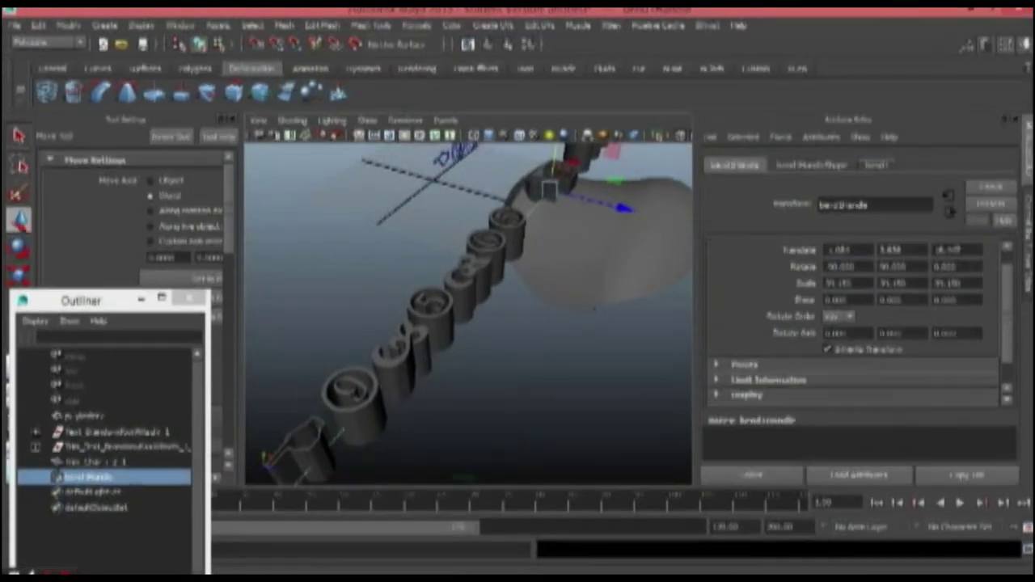
# Curl the text into a ring with its bend deformer, setting the curvature to -180 and the low bound to -2.112.
pyautogui.keyDown('alt'); pyautogui.moveTo(453, 307); pyautogui.dragTo(493, 384); pyautogui.keyUp('alt')
pyautogui.moveTo(987, 282); pyautogui.dragTo(975, 282)
pyautogui.press('r')
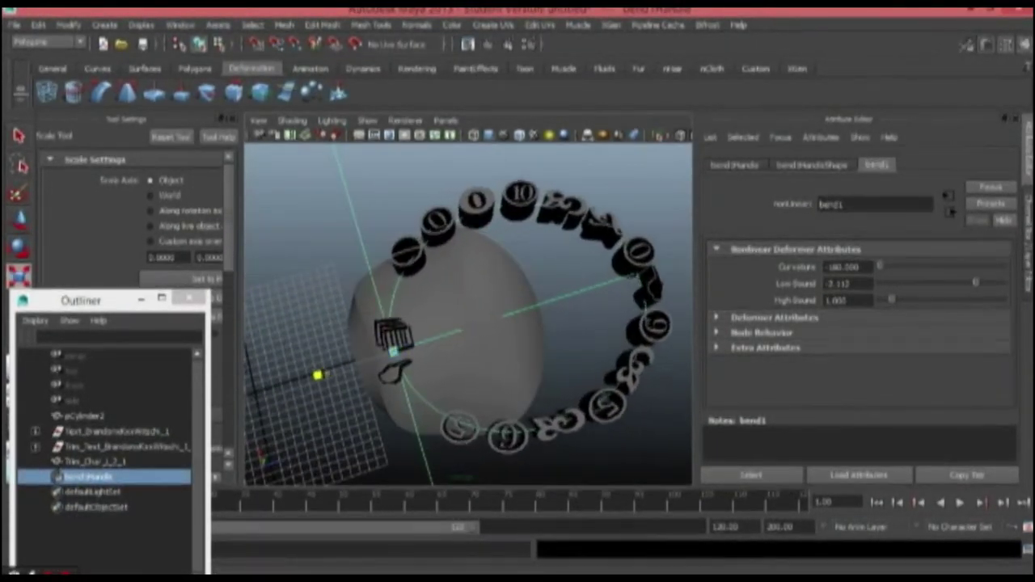
pyautogui.keyDown('alt'); pyautogui.moveTo(485, 364); pyautogui.dragTo(453, 267); pyautogui.keyUp('alt')
pyautogui.click(95, 461)
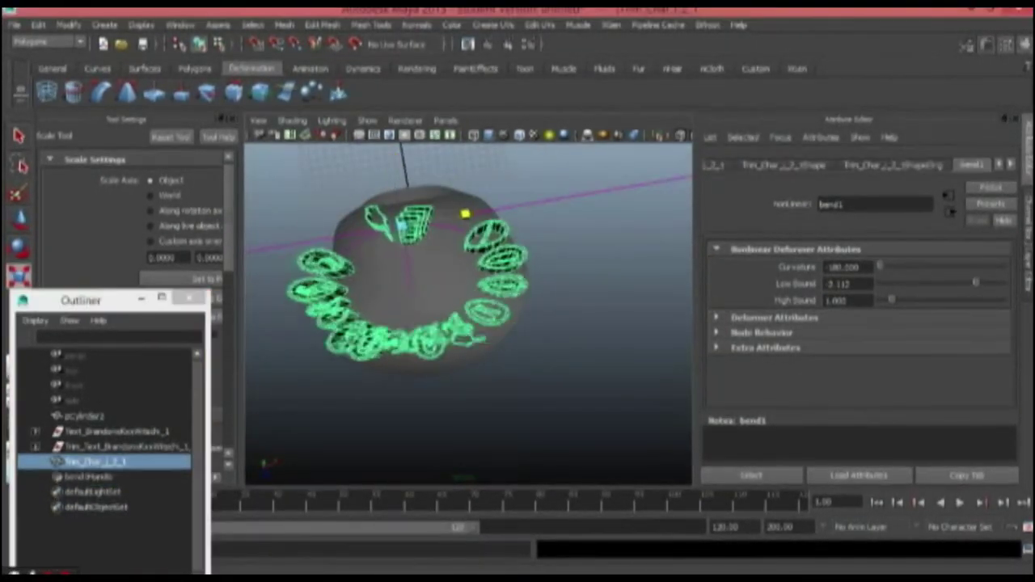
pyautogui.keyDown('alt'); pyautogui.moveTo(453, 307); pyautogui.dragTo(468, 348); pyautogui.keyUp('alt')
pyautogui.click(89, 476)
pyautogui.press('w')
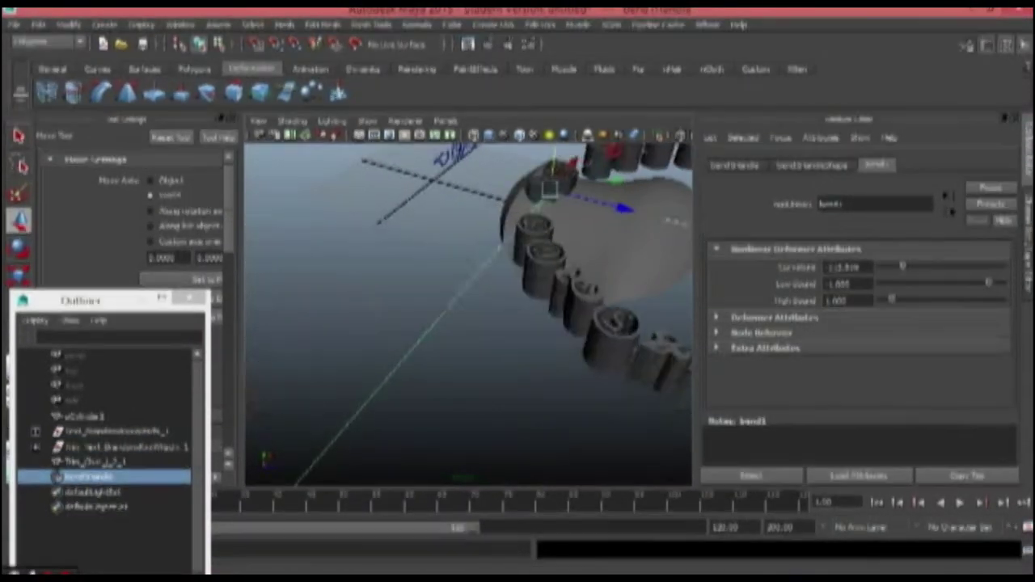
pyautogui.moveTo(901, 266); pyautogui.dragTo(879, 266)
pyautogui.keyDown('alt'); pyautogui.moveTo(469, 307); pyautogui.dragTo(404, 356); pyautogui.keyUp('alt')
pyautogui.moveTo(988, 282); pyautogui.dragTo(975, 282)
pyautogui.scroll(-3, 469, 316)
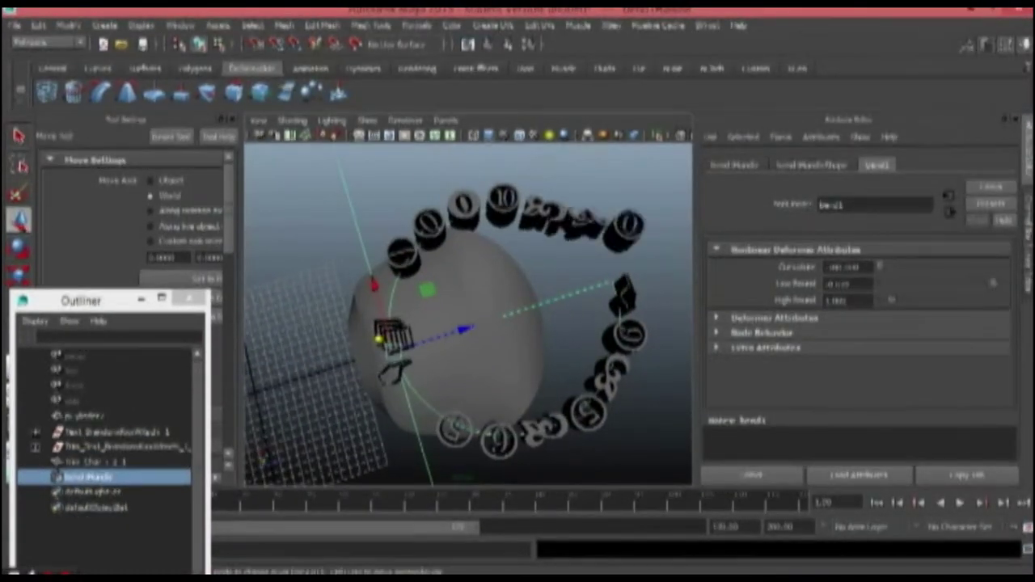
# Scale the bend handle to adjust the size of the text ring over the cylinder.
pyautogui.press('r')
pyautogui.moveTo(328, 372); pyautogui.dragTo(353, 360)
pyautogui.keyDown('alt'); pyautogui.moveTo(453, 339); pyautogui.dragTo(517, 242); pyautogui.keyUp('alt')
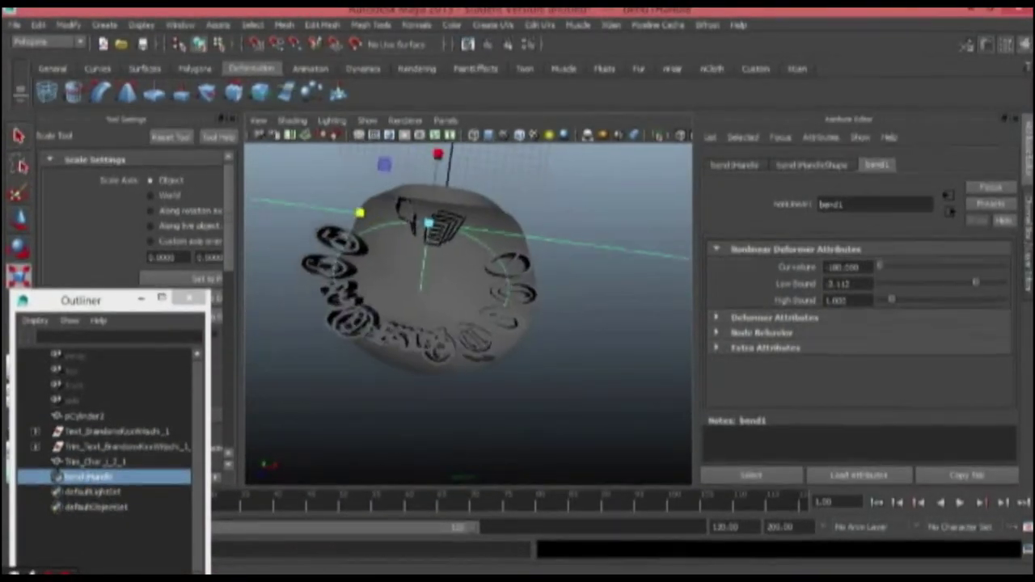
# Add a second bend deformer to the text ring and give it a slight curvature.
pyautogui.click(65, 462)
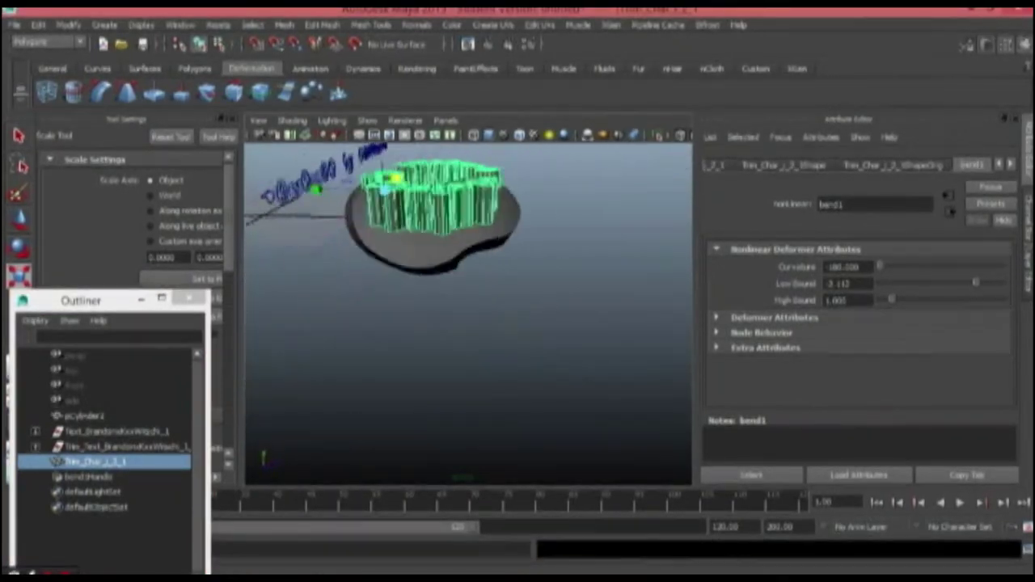
pyautogui.keyDown('alt'); pyautogui.moveTo(452, 275); pyautogui.dragTo(501, 275); pyautogui.keyUp('alt')
pyautogui.click(100, 92)
pyautogui.click(734, 165)
pyautogui.keyDown('alt'); pyautogui.moveTo(453, 308); pyautogui.dragTo(501, 347); pyautogui.keyUp('alt')
pyautogui.click(877, 165)
pyautogui.moveTo(940, 266); pyautogui.dragTo(945, 266)
# Select the curved text, switch to wireframe display and move the text into the bent cylinder's surface.
pyautogui.keyDown('alt'); pyautogui.moveTo(452, 324); pyautogui.dragTo(566, 347); pyautogui.keyUp('alt')
pyautogui.click(735, 165)
pyautogui.click(89, 462)
pyautogui.scroll(5, 469, 323)
pyautogui.click(1016, 119)
pyautogui.press('4')
pyautogui.moveTo(517, 307)
pyautogui.keyDown('alt'); pyautogui.mouseDown()
pyautogui.moveTo(566, 372)
pyautogui.moveTo(582, 315)
pyautogui.moveTo(663, 307)
pyautogui.moveTo(631, 320)
pyautogui.moveTo(542, 311)
pyautogui.mouseUp(); pyautogui.keyUp('alt')
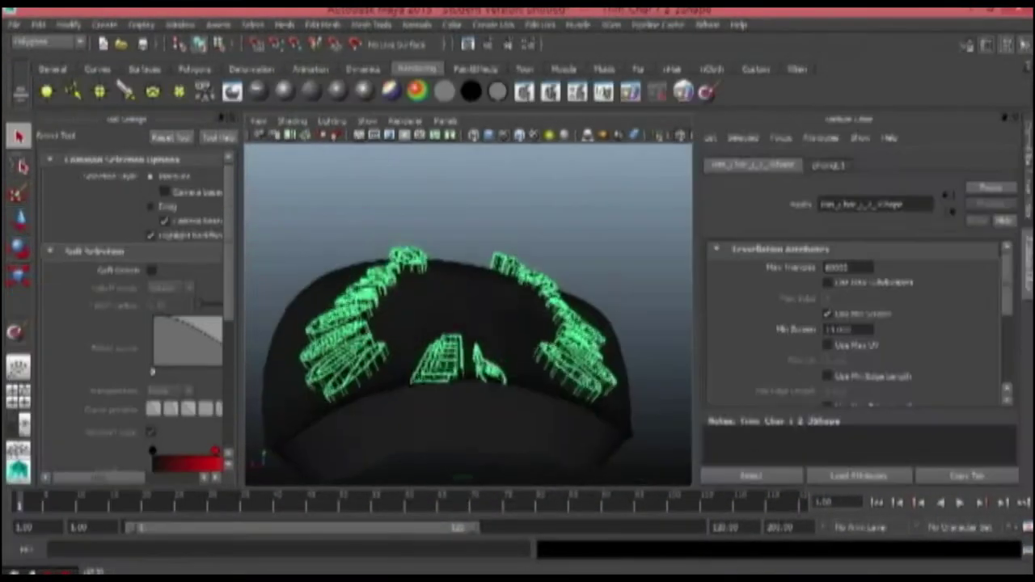
pyautogui.press('w')
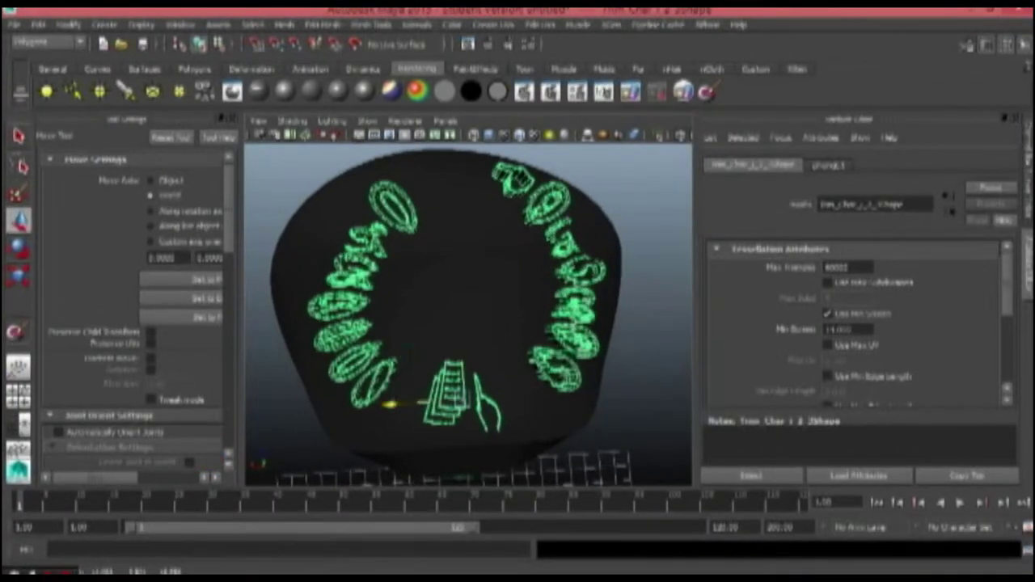
pyautogui.moveTo(451, 326); pyautogui.dragTo(404, 355)
# Subtract the curved text from the bent cylinder with a Boolean Difference.
pyautogui.keyDown('alt'); pyautogui.moveTo(518, 348); pyautogui.dragTo(407, 364); pyautogui.keyUp('alt')
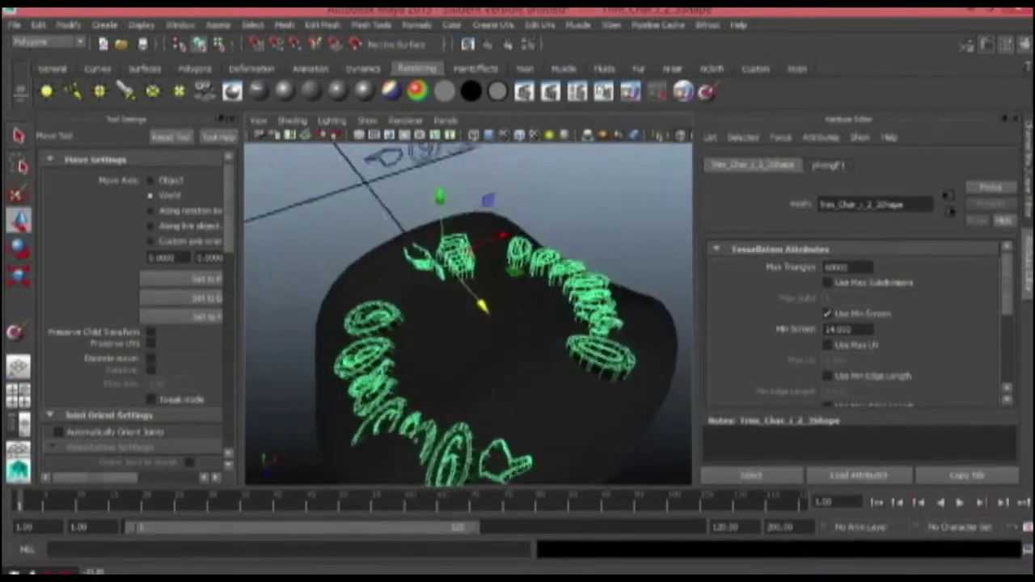
pyautogui.keyDown('alt'); pyautogui.moveTo(453, 356); pyautogui.dragTo(425, 323); pyautogui.keyUp('alt')
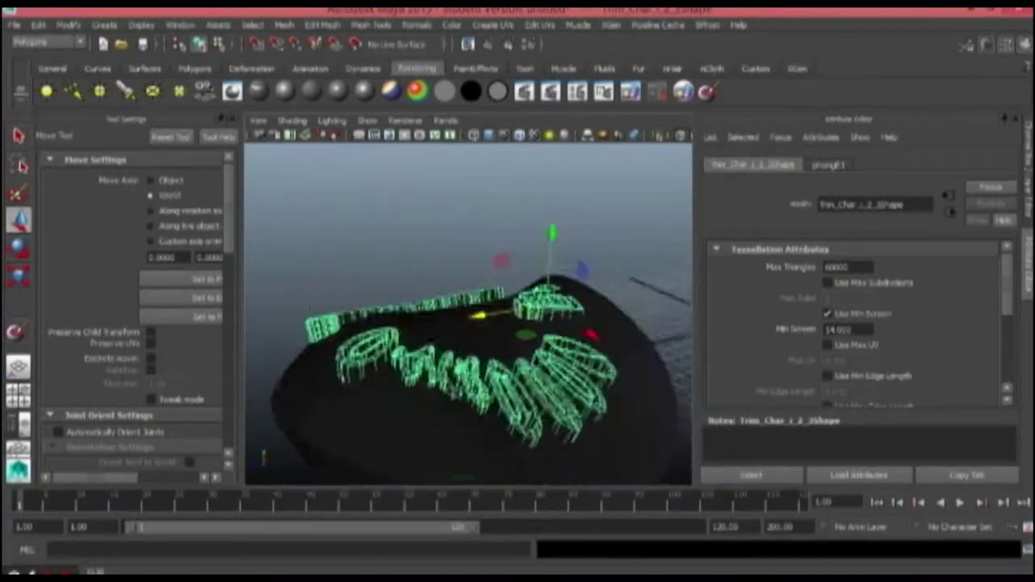
pyautogui.moveTo(424, 324)
pyautogui.keyDown('alt'); pyautogui.mouseDown()
pyautogui.moveTo(493, 283)
pyautogui.moveTo(437, 339)
pyautogui.mouseUp(); pyautogui.keyUp('alt')
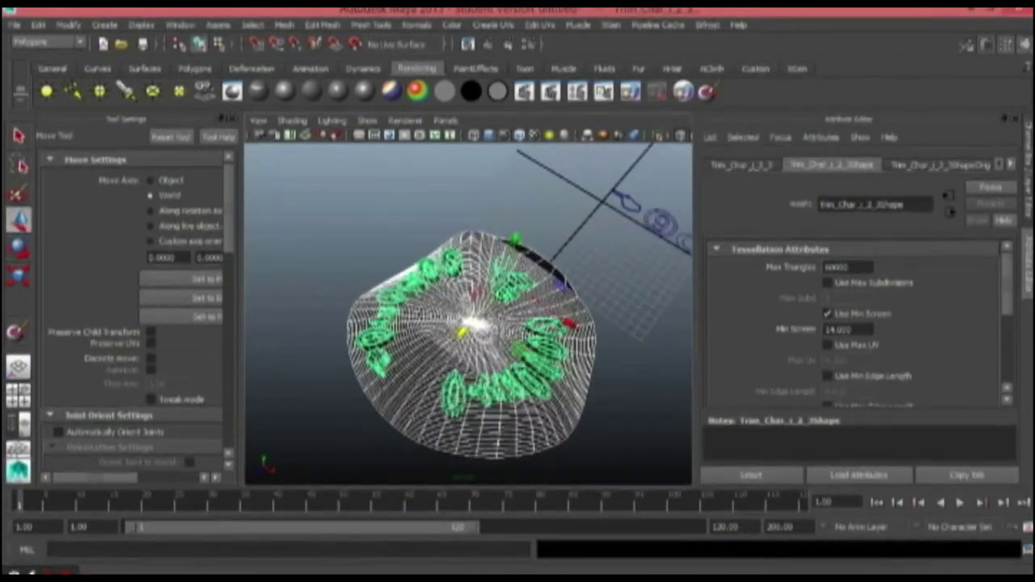
pyautogui.click(322, 25)
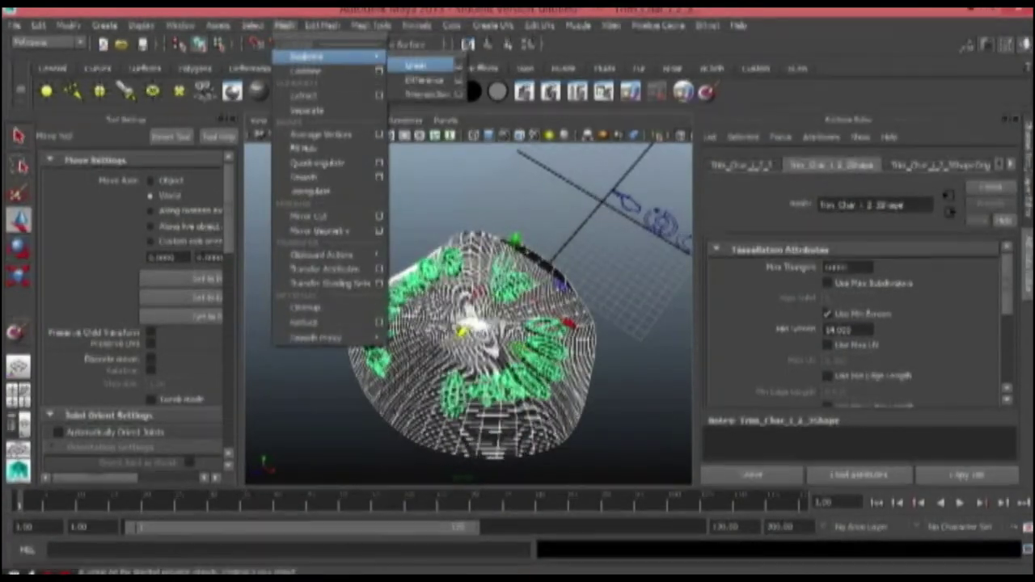
pyautogui.click(425, 79)
# Examine the Boolean result on the bent cylinder up close and from several angles.
pyautogui.keyDown('alt'); pyautogui.moveTo(485, 332); pyautogui.dragTo(452, 303); pyautogui.keyUp('alt')
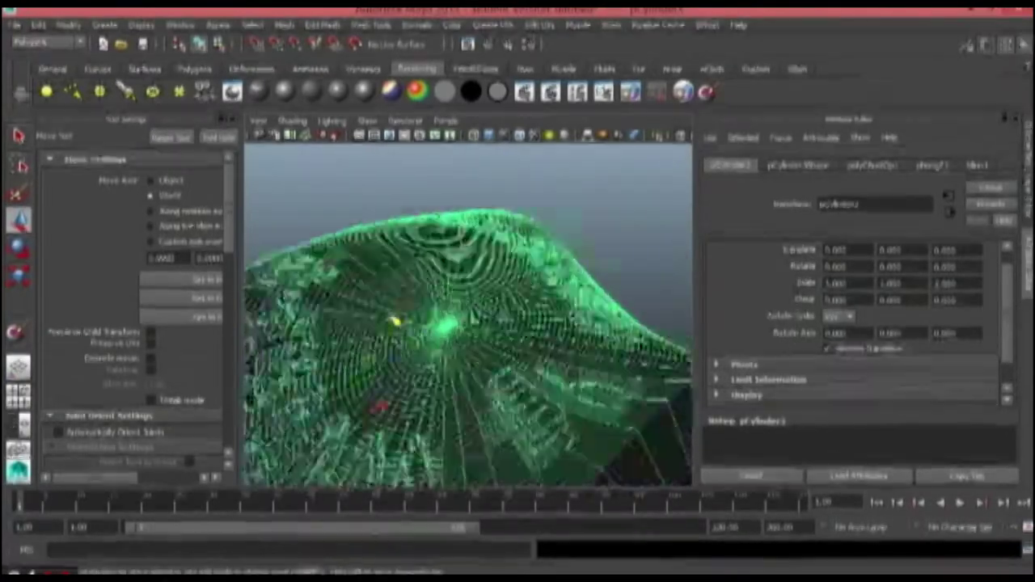
pyautogui.keyDown('alt'); pyautogui.moveTo(475, 318); pyautogui.dragTo(384, 286); pyautogui.keyUp('alt')
pyautogui.keyDown('alt'); pyautogui.moveTo(444, 267); pyautogui.dragTo(485, 212); pyautogui.keyUp('alt')
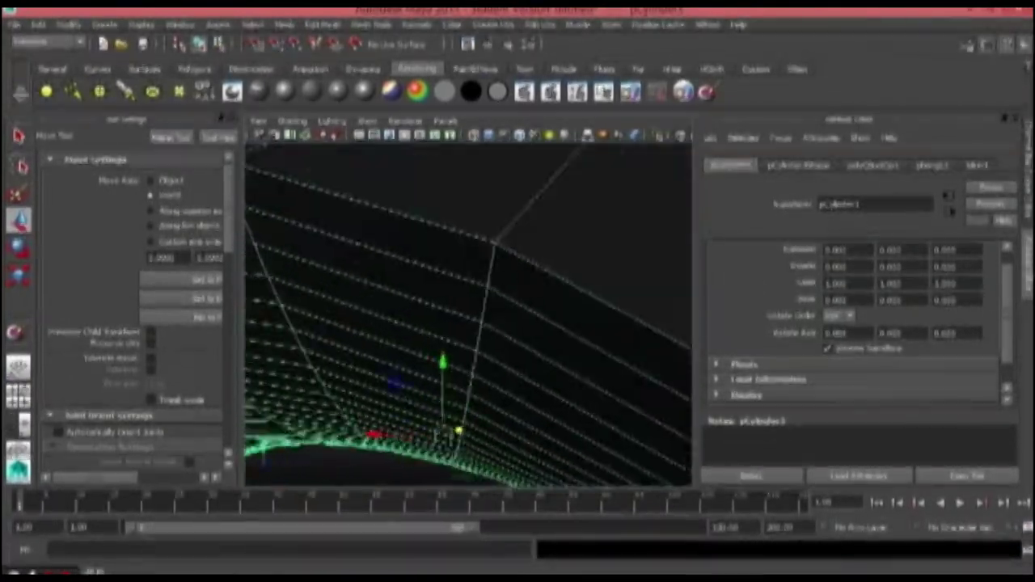
pyautogui.keyDown('alt'); pyautogui.moveTo(455, 383); pyautogui.dragTo(405, 311); pyautogui.keyUp('alt')
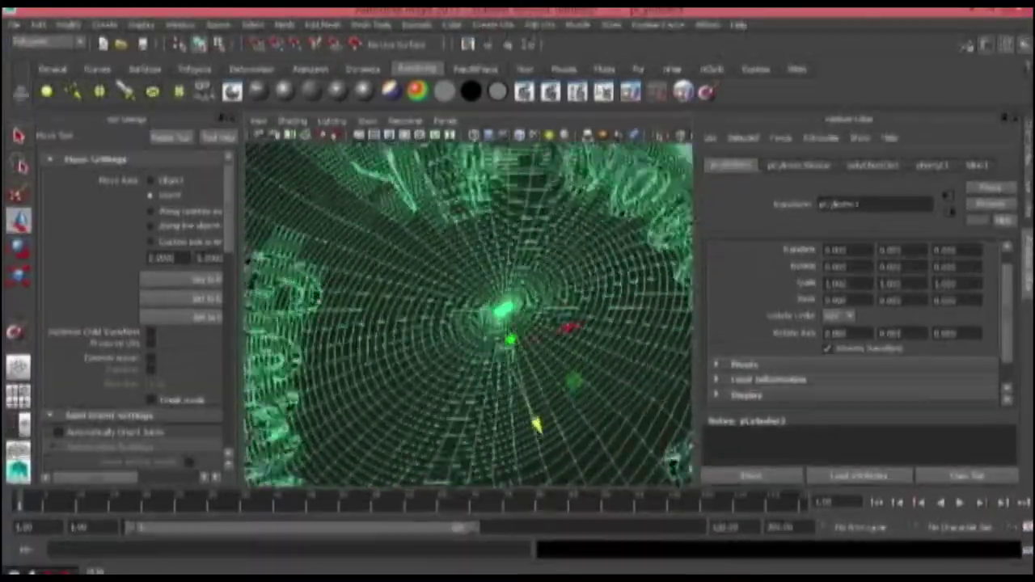
pyautogui.keyDown('alt'); pyautogui.moveTo(499, 420); pyautogui.dragTo(506, 364); pyautogui.keyUp('alt')
pyautogui.keyDown('alt'); pyautogui.moveTo(510, 325); pyautogui.dragTo(508, 303); pyautogui.keyUp('alt')
pyautogui.scroll(-5, 508, 315)
pyautogui.keyDown('alt'); pyautogui.moveTo(505, 404); pyautogui.dragTo(517, 364); pyautogui.keyUp('alt')
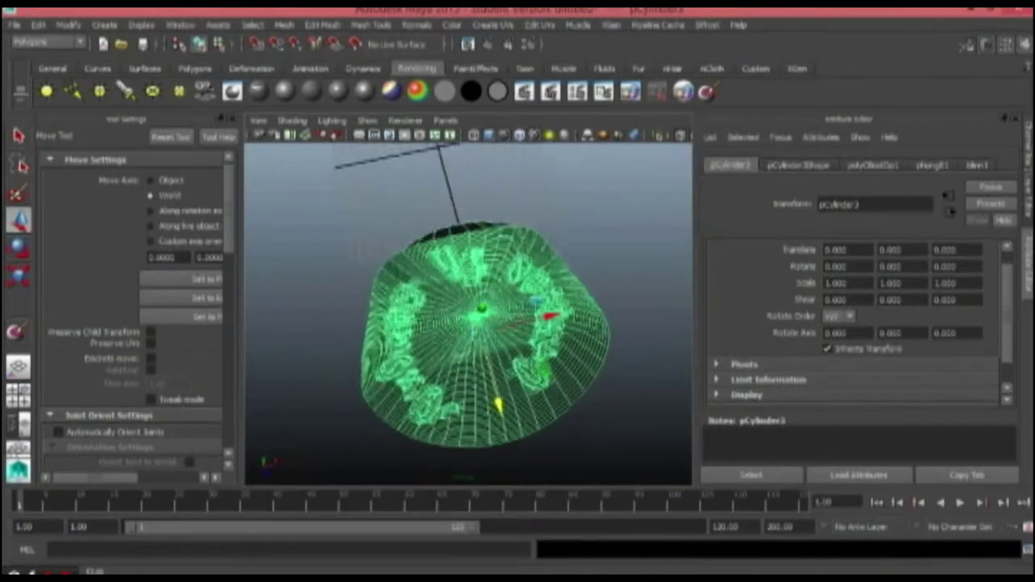